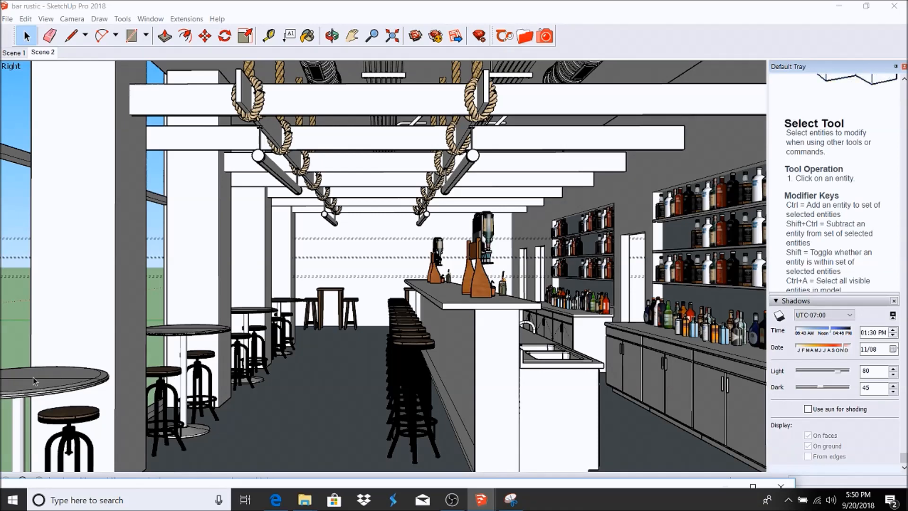
Step: Hide the rows of shelf bottles and the bottle group on the counter
scroll(35, 375, "up", 4)
scroll(31, 385, "up", 3)
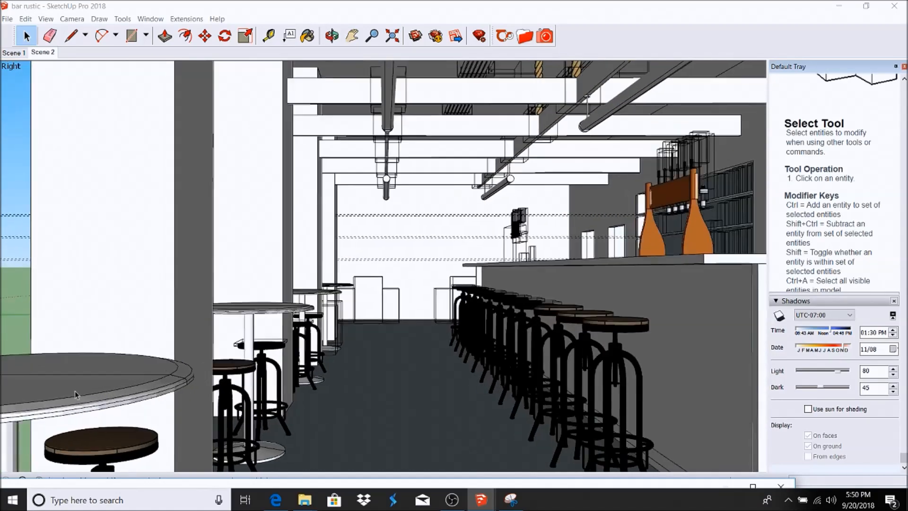
scroll(100, 399, "down", 5)
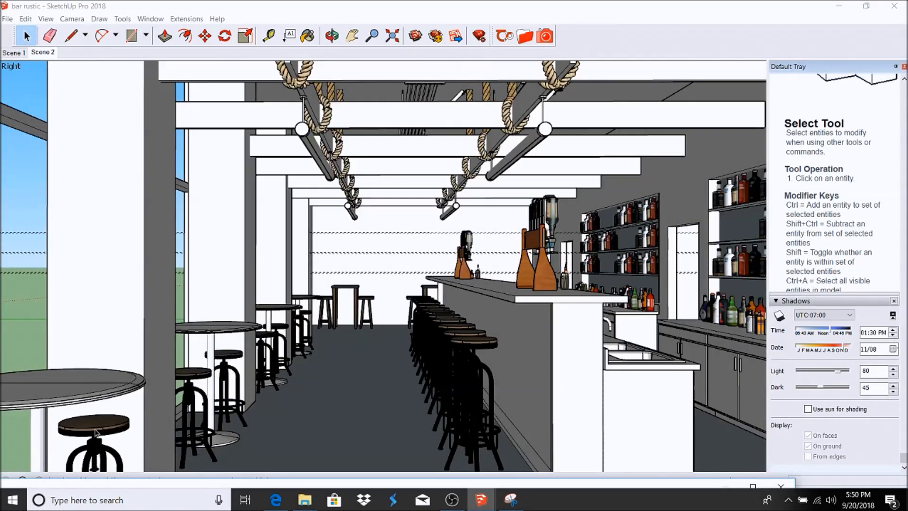
scroll(95, 431, "up", 2)
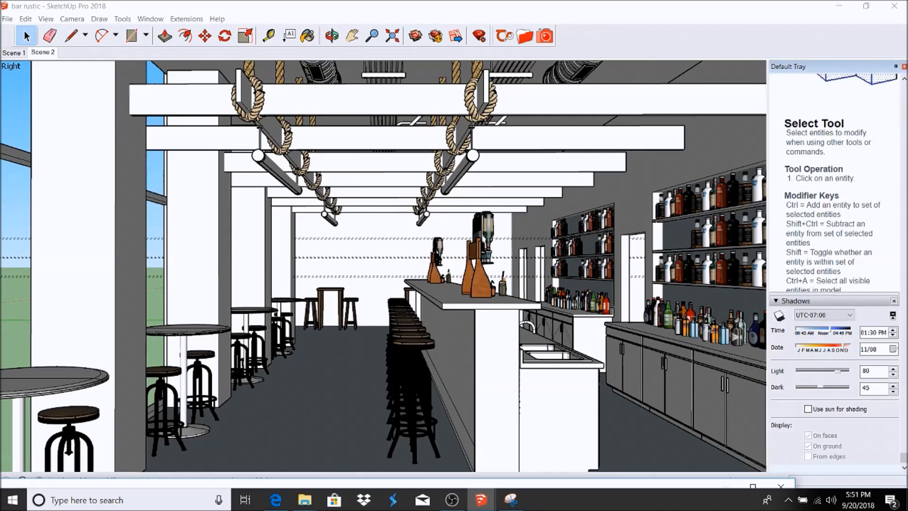
left_click(743, 335)
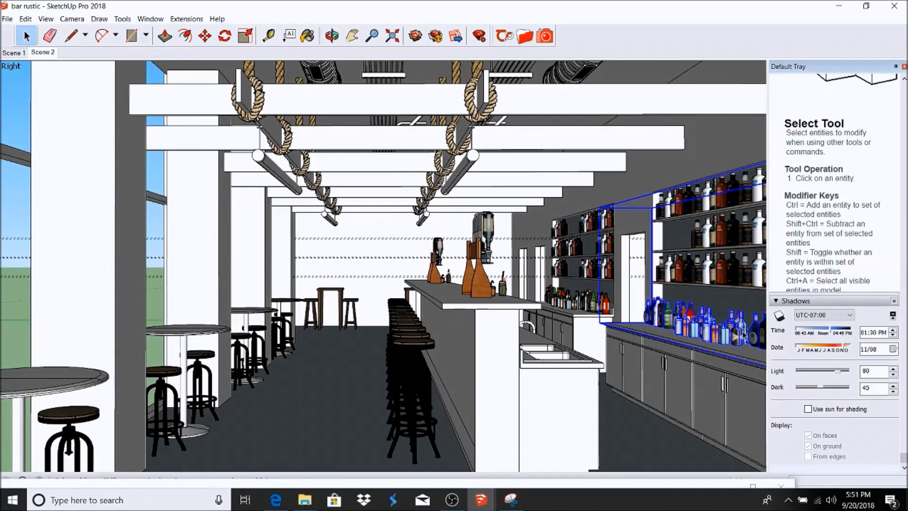
right_click(742, 335)
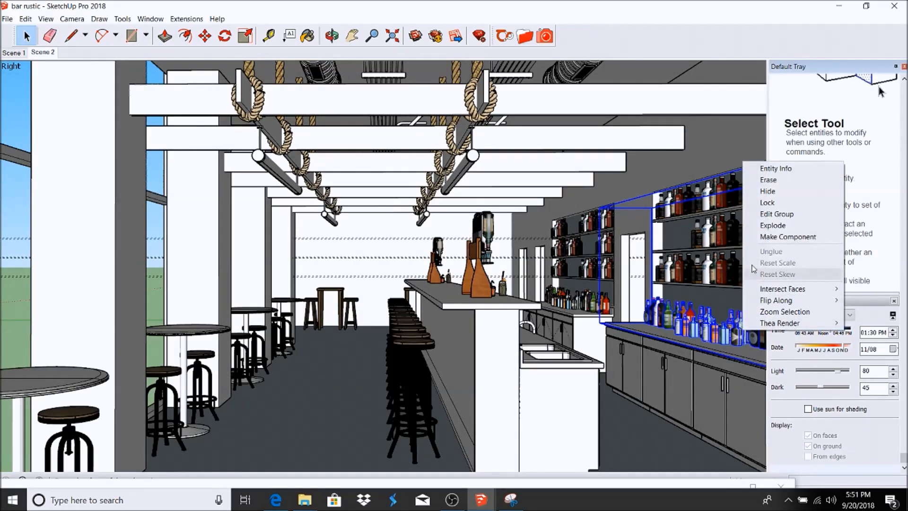
left_click(774, 192)
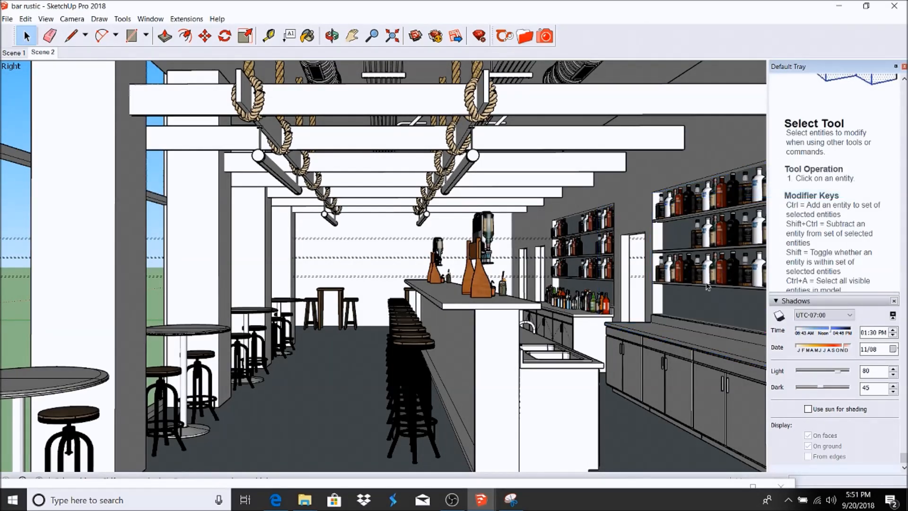
left_click(744, 273)
right_click(745, 269)
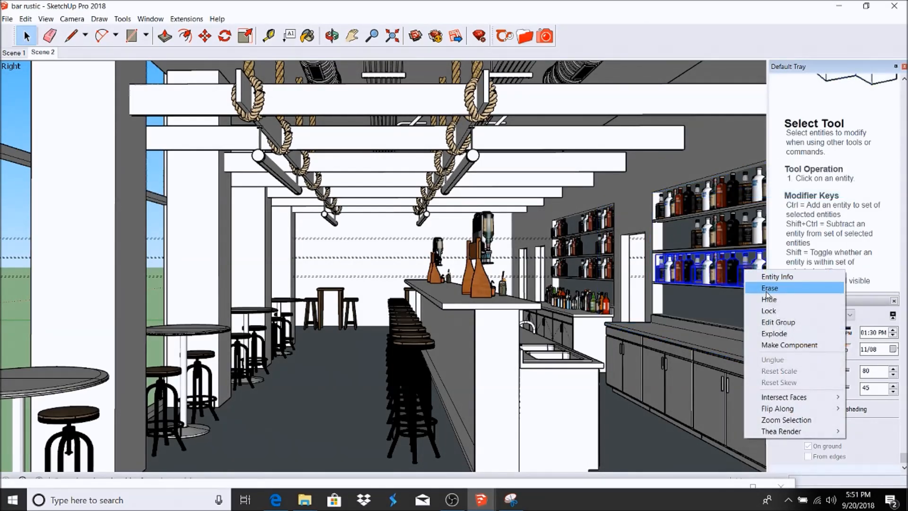
left_click(763, 300)
right_click(736, 233)
left_click(752, 263)
right_click(727, 193)
left_click(744, 222)
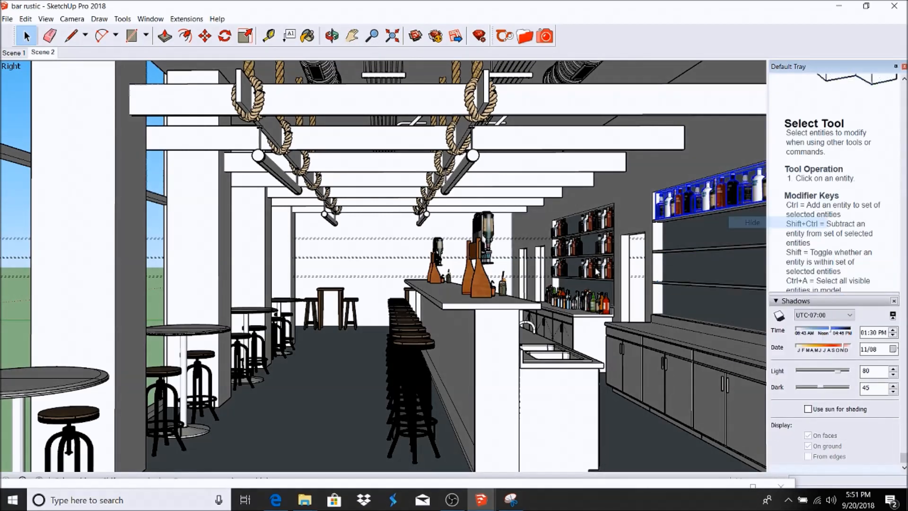
right_click(602, 303)
left_click(626, 333)
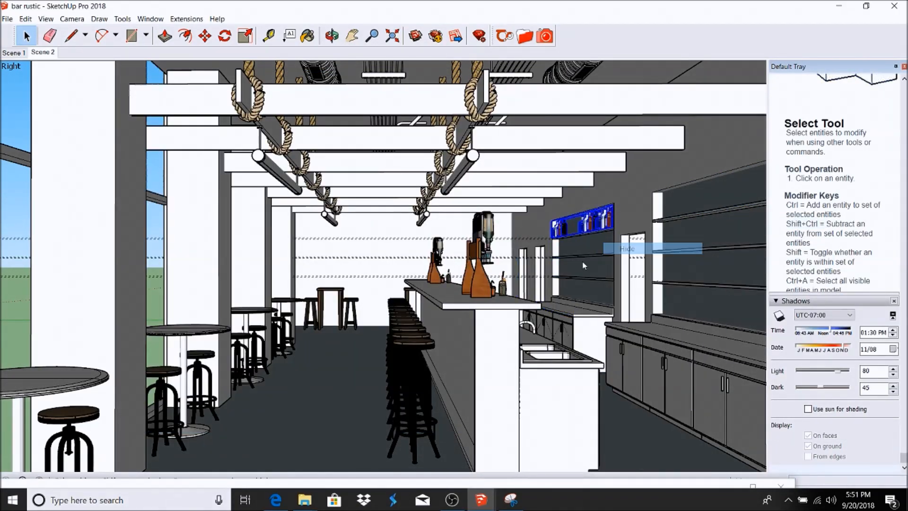
Step: Hide all the bar stools in front of the counter
left_click(406, 318)
right_click(406, 318)
left_click(423, 159)
scroll(399, 314, "up", 5)
left_click(393, 300, "ctrl")
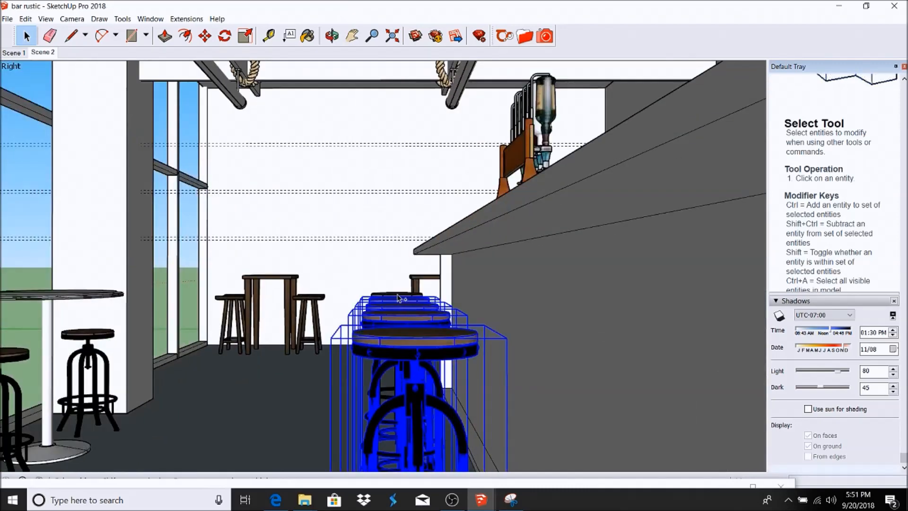
right_click(395, 298)
left_click(411, 329)
scroll(393, 315, "down", 4)
left_click(340, 321)
left_click(265, 340)
Step: Hide the small back tables with their stools and the counter dispensers
left_click(105, 407, "shift")
right_click(124, 449)
left_click(142, 291)
scroll(258, 289, "down", 5)
left_click(429, 269)
right_click(407, 246)
left_click(424, 274)
scroll(121, 268, "up", 3)
scroll(256, 254, "down", 3)
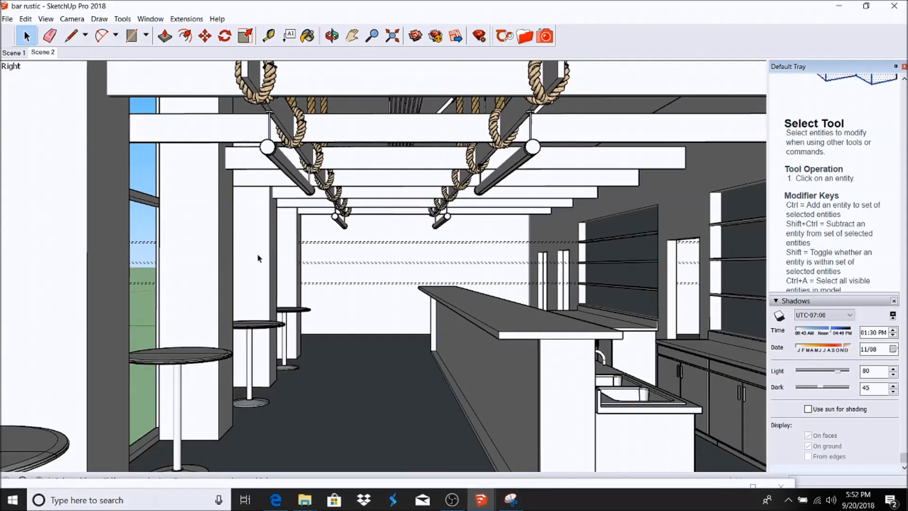
scroll(354, 199, "down", 2)
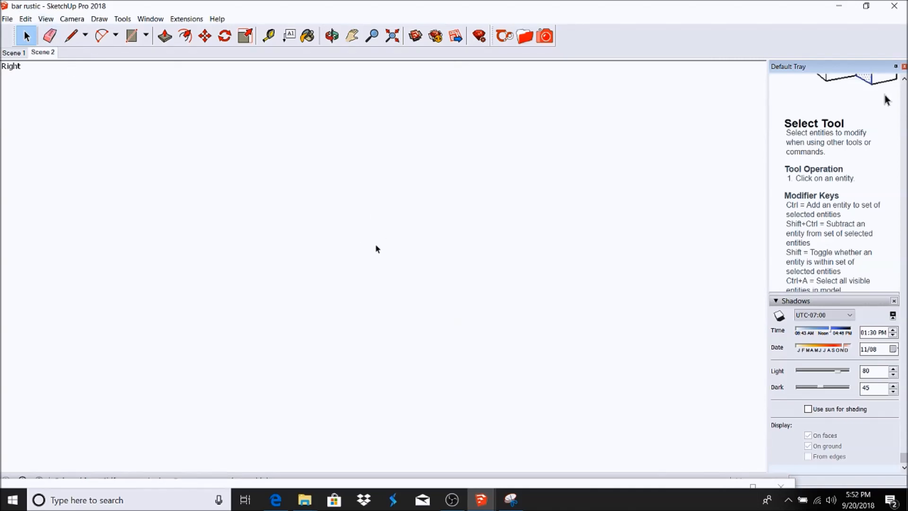
left_click(364, 233)
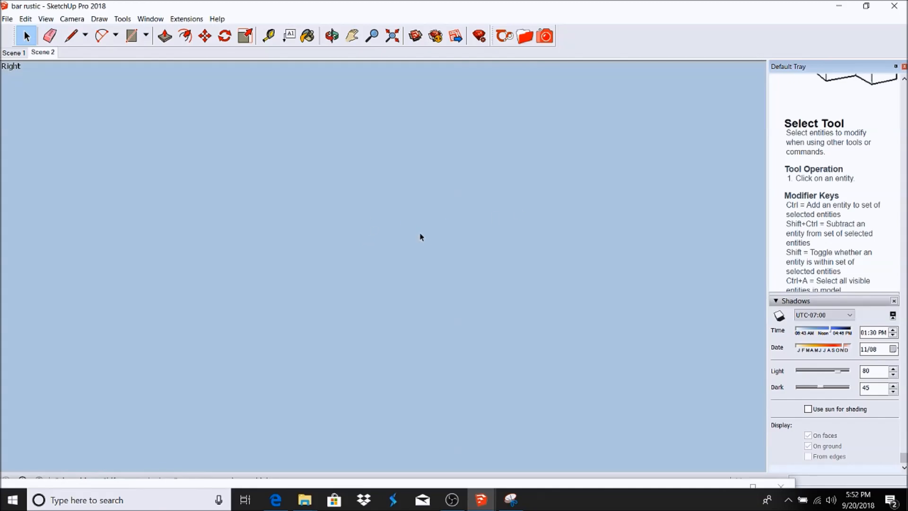
scroll(407, 236, "up", 2)
scroll(352, 214, "down", 1)
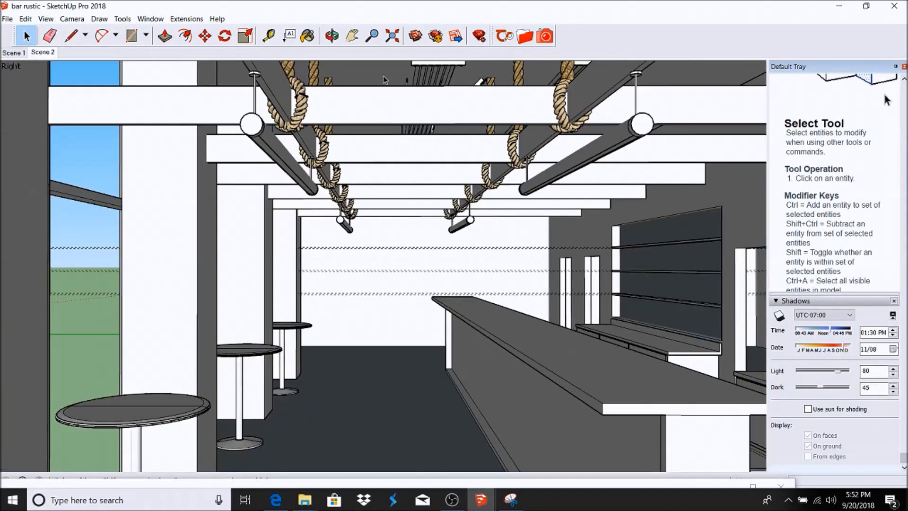
Step: Pan and orbit to frame the bar, then save the view as Scene 3
left_click(352, 36)
left_click_drag(486, 293, 467, 255)
scroll(463, 262, "up", 4)
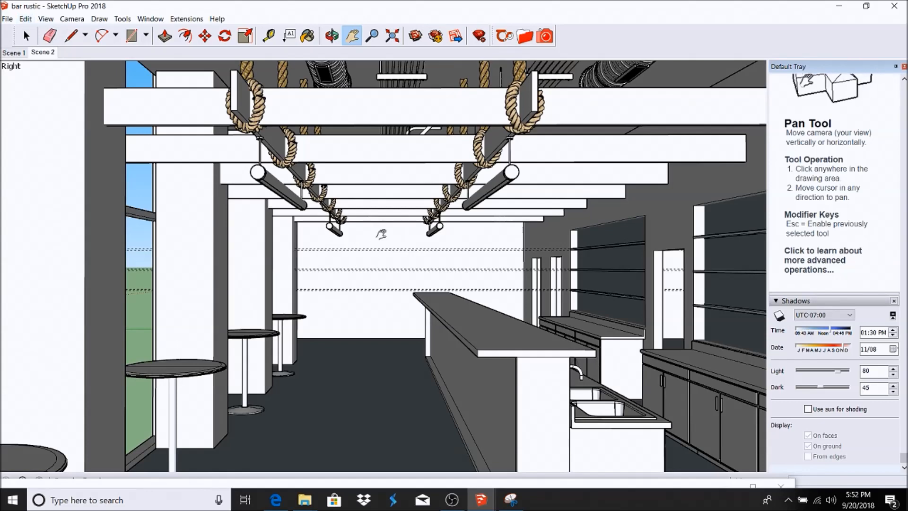
left_click(332, 35)
left_click_drag(482, 224, 376, 249)
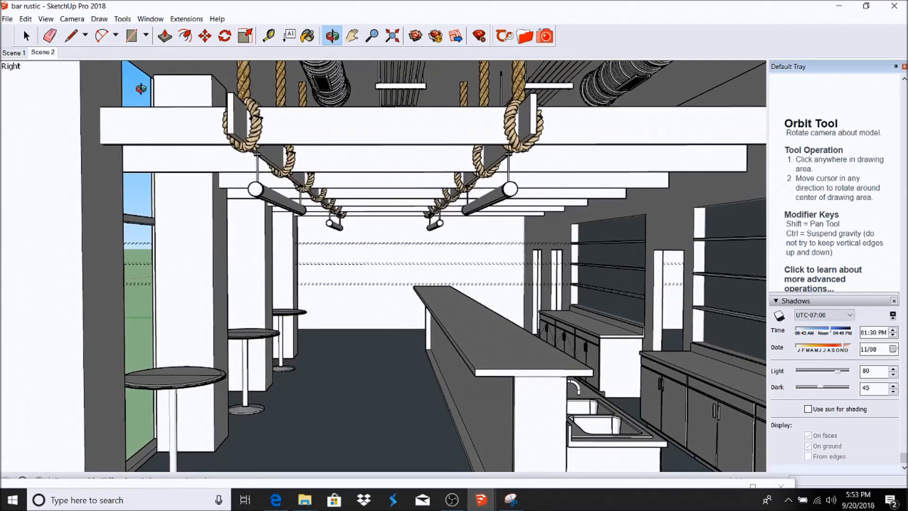
left_click(45, 20)
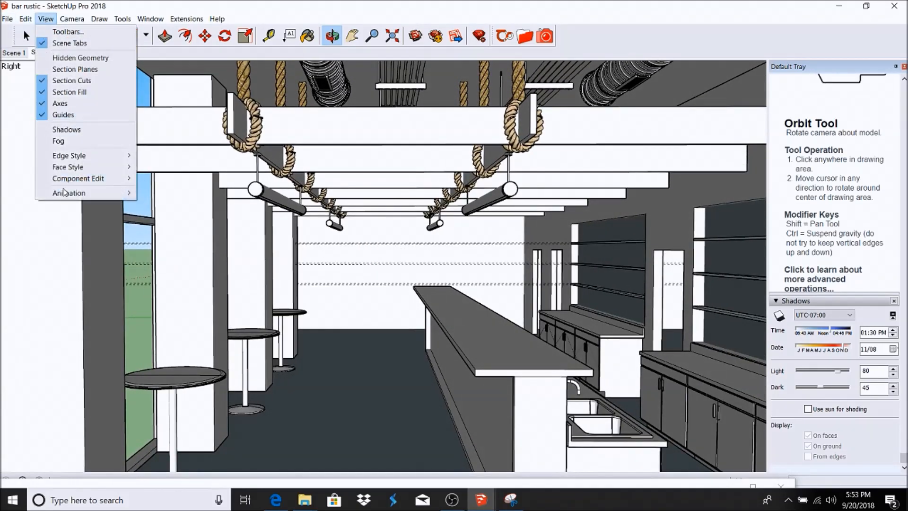
left_click(69, 193)
left_click(156, 193)
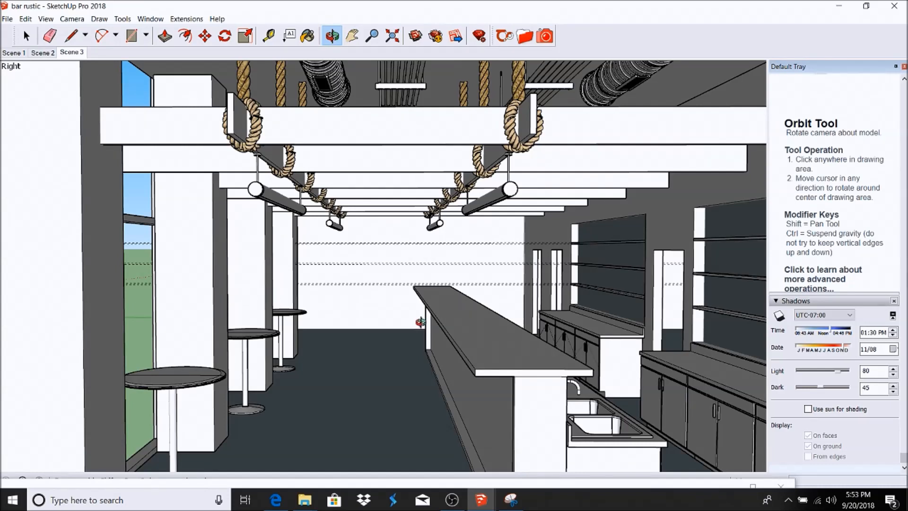
Step: Pan the bar interior view and select every entity in the model
left_click(352, 35)
left_click_drag(320, 278, 166, 146)
key("ctrl+a")
Step: Paint the left wall faces with Thea_Concrete_01 concrete_05, then clear the selection
left_click(169, 140)
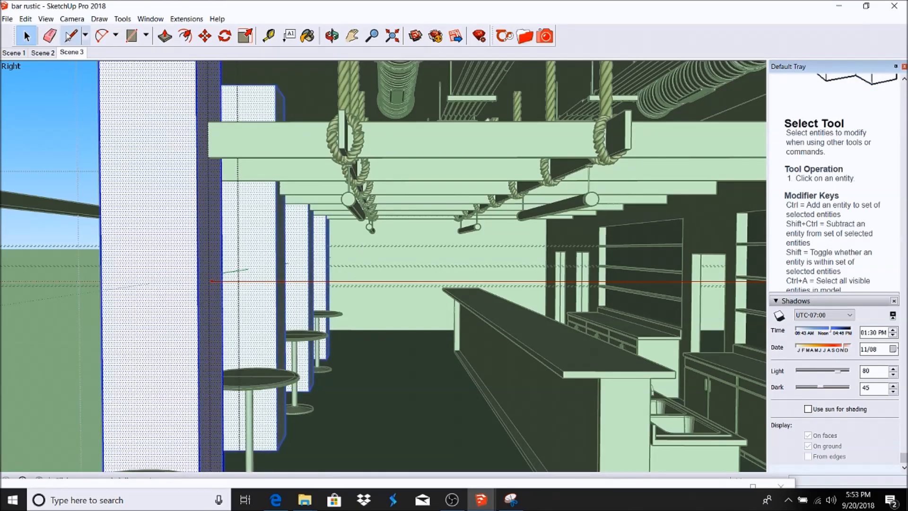
left_click(524, 39)
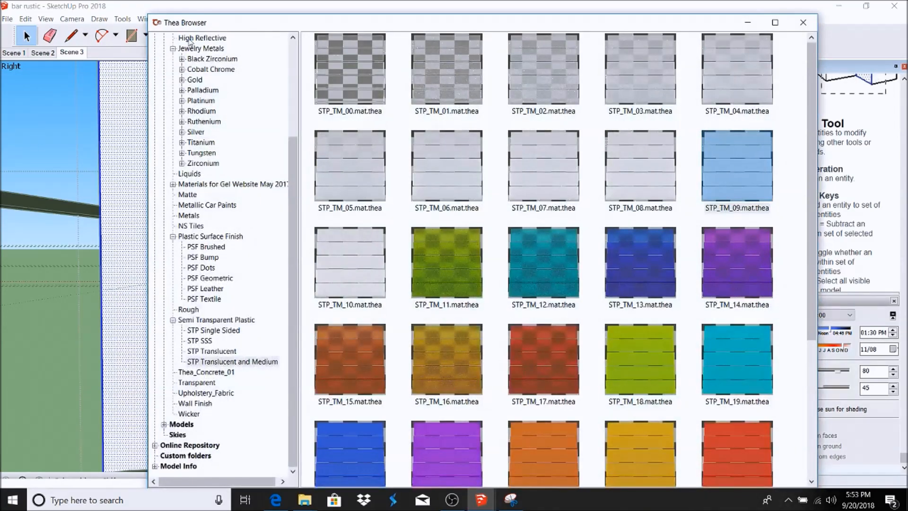
scroll(170, 55, "up", 4)
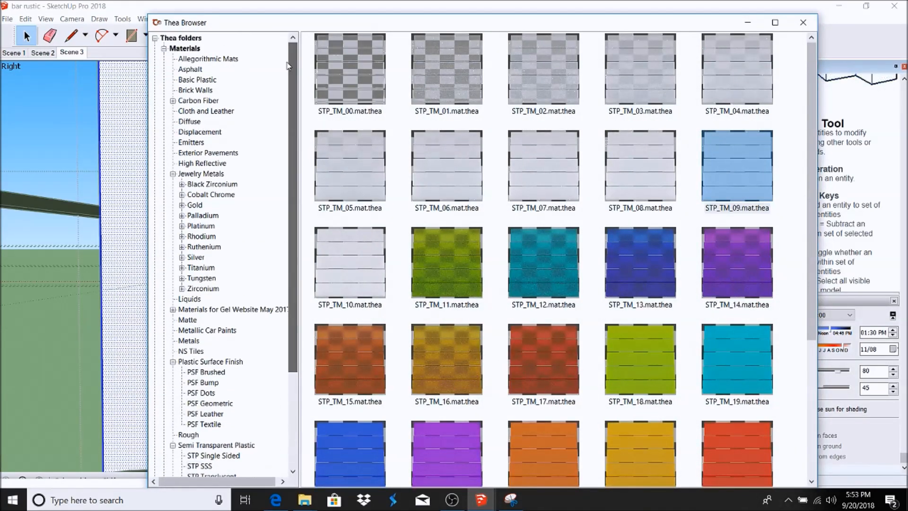
left_click(164, 49)
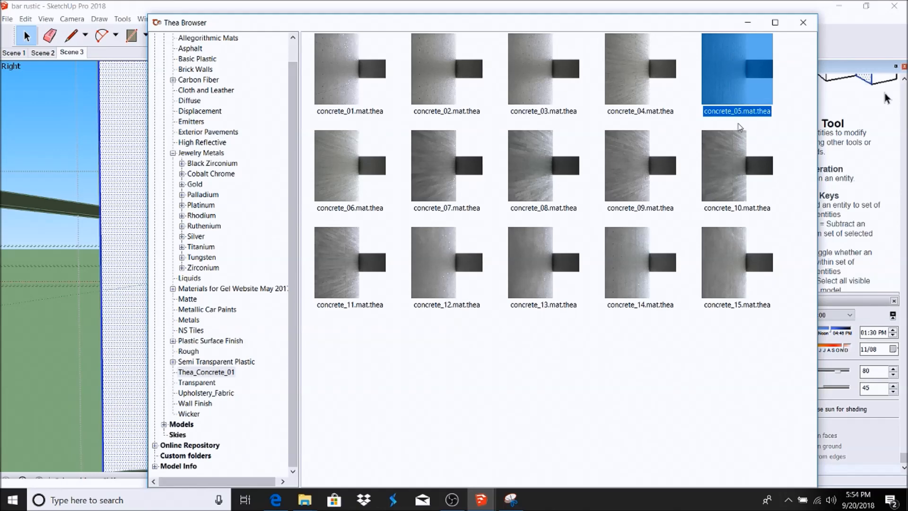
left_click(747, 22)
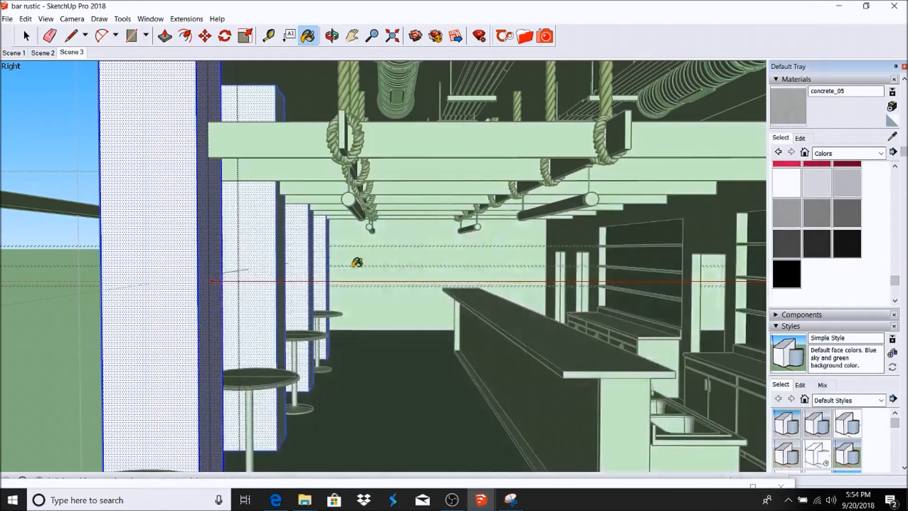
left_click(178, 177)
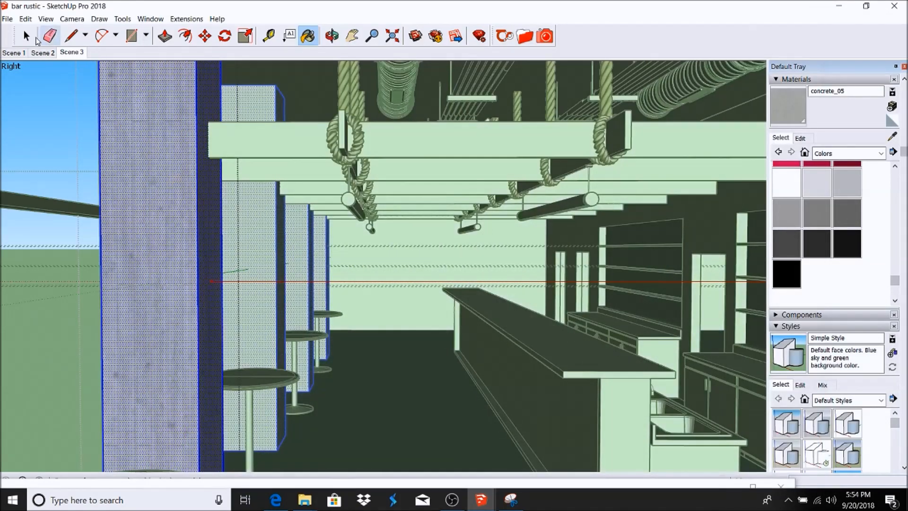
left_click(26, 35)
left_click(35, 81)
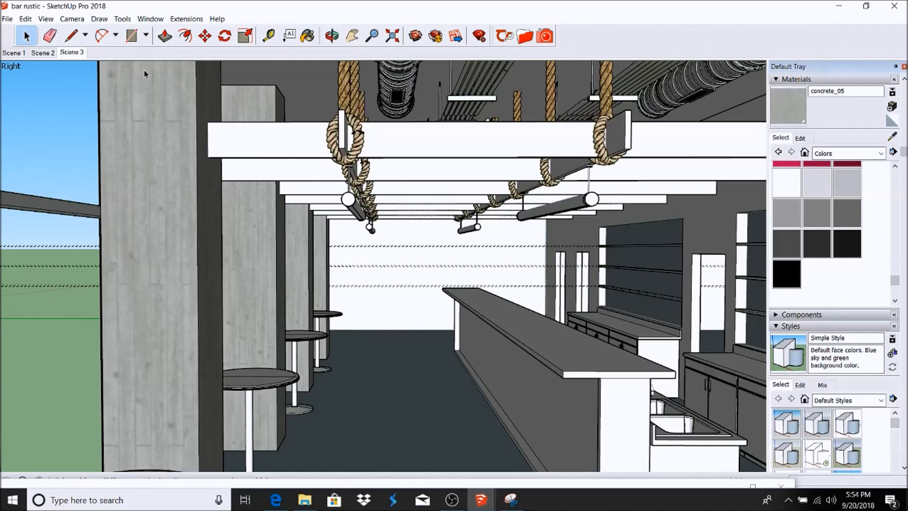
Step: Pan to the right wall and select its face inside the wall group
middle_click_drag(718, 201, 501, 181, "shift")
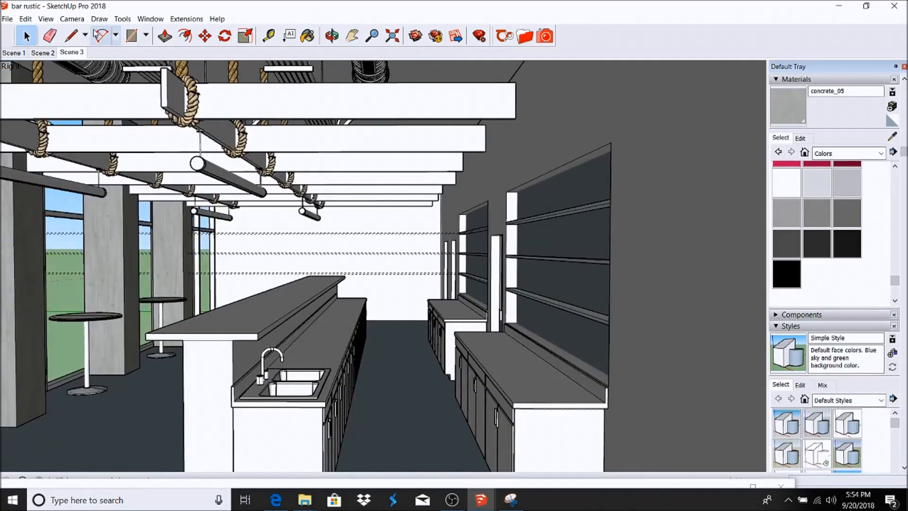
double_click(556, 120)
triple_click(556, 120)
left_click(557, 114)
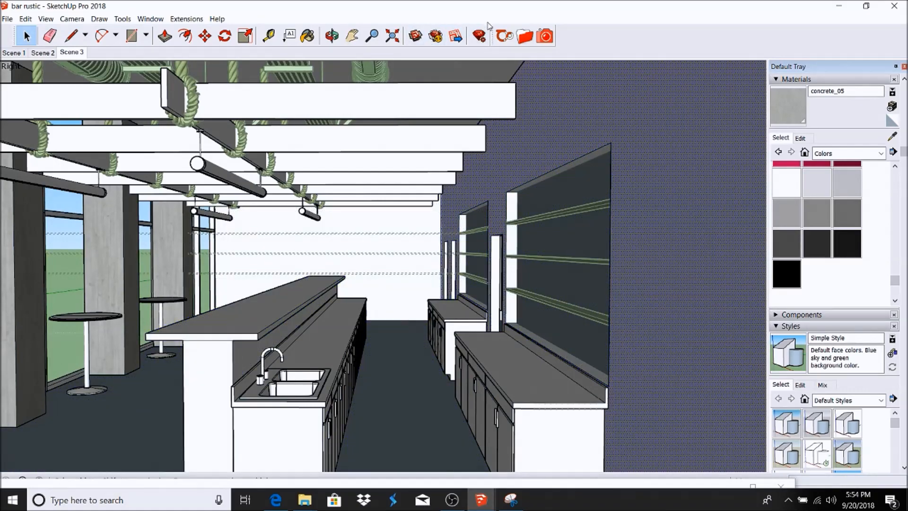
left_click(526, 40)
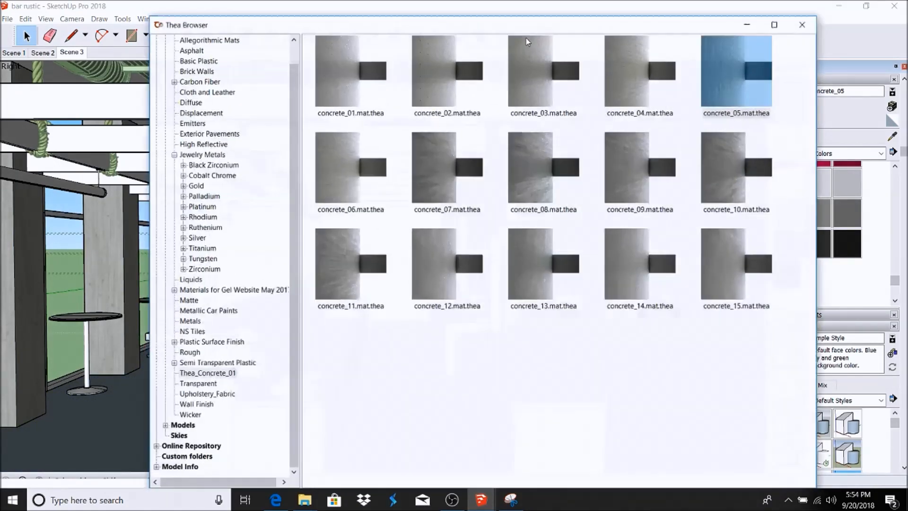
left_click(754, 26)
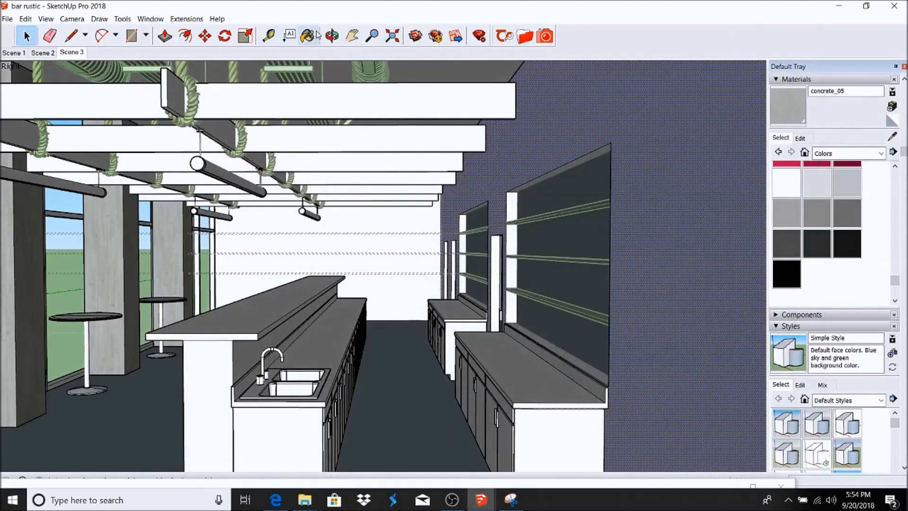
left_click(307, 36)
left_click(569, 123)
scroll(589, 162, "up", 3)
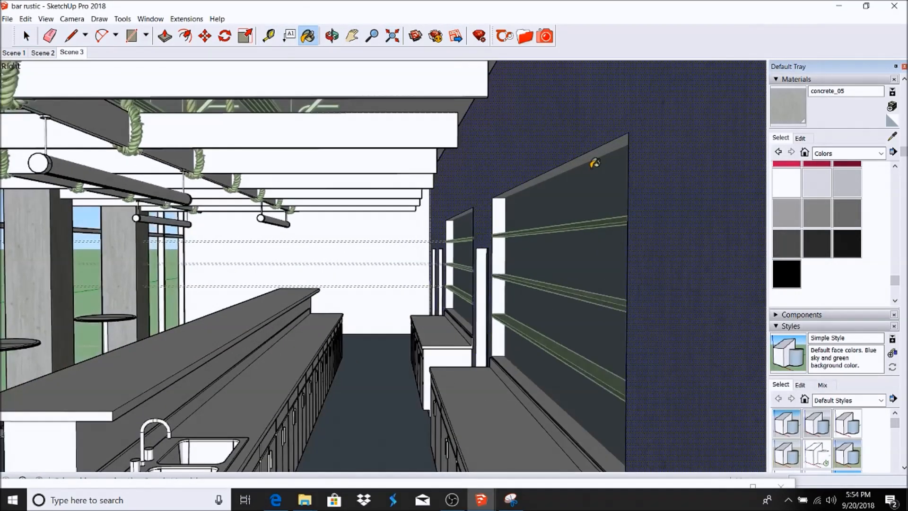
scroll(485, 212, "up", 2)
scroll(485, 212, "up", 4)
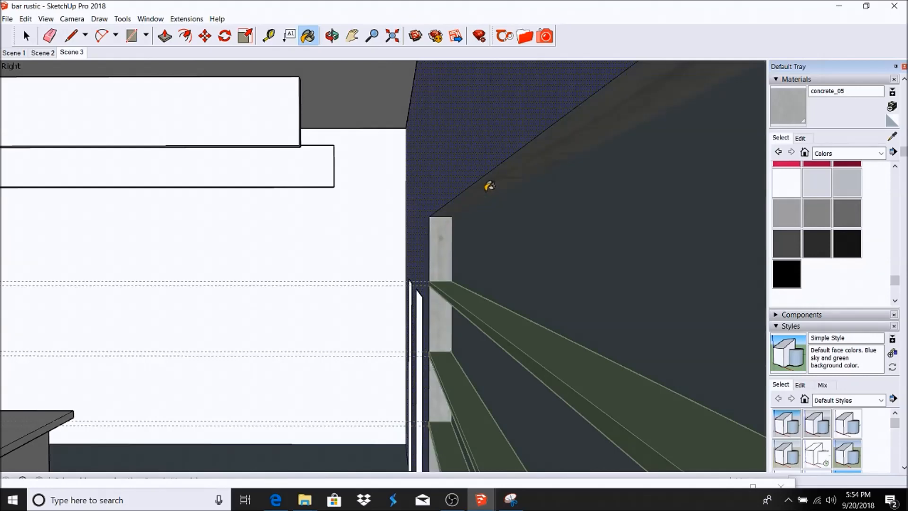
scroll(486, 180, "down", 6)
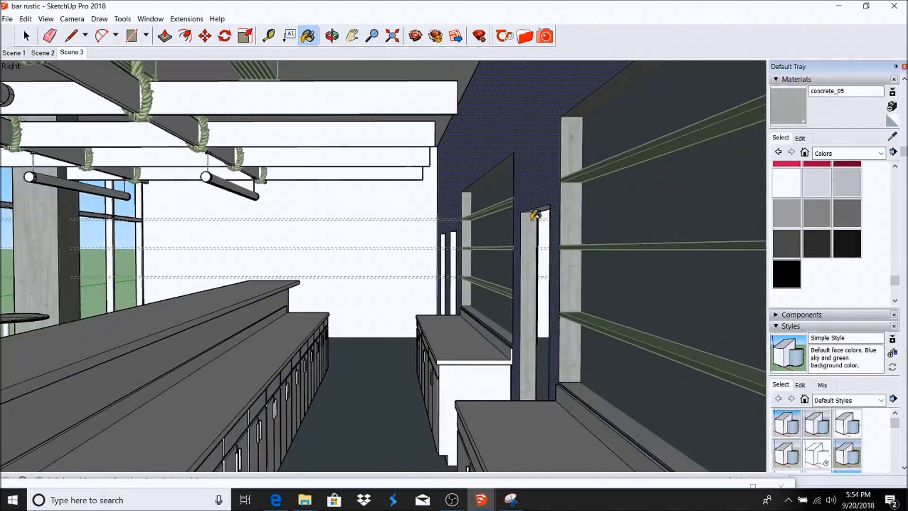
scroll(531, 221, "up", 2)
scroll(539, 199, "down", 1)
scroll(525, 219, "down", 4)
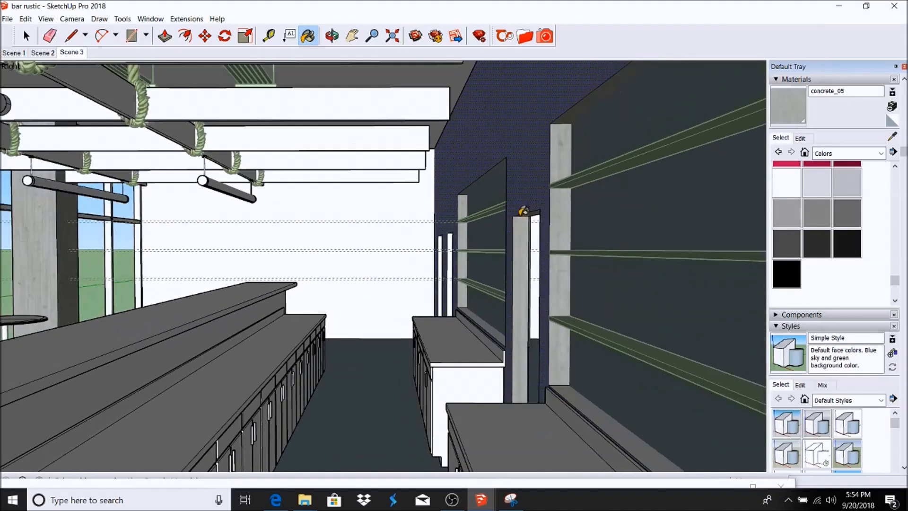
scroll(486, 253, "up", 6)
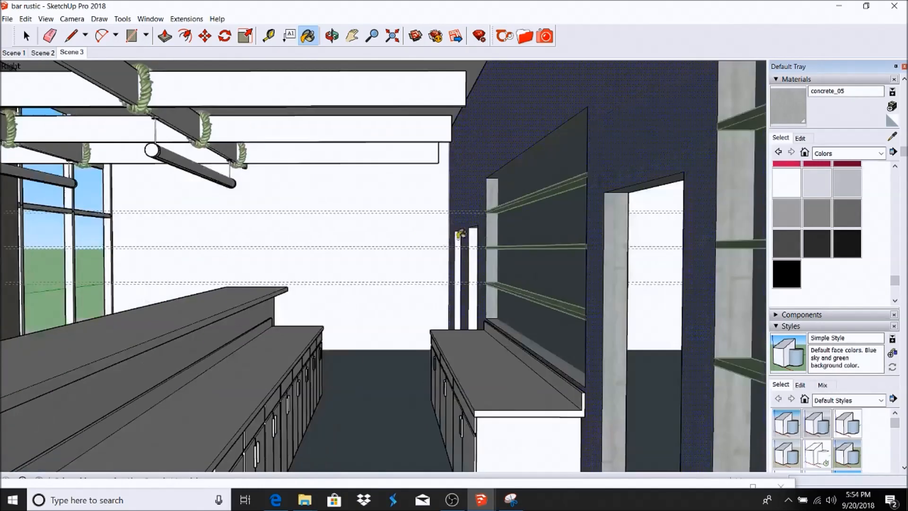
scroll(431, 239, "up", 2)
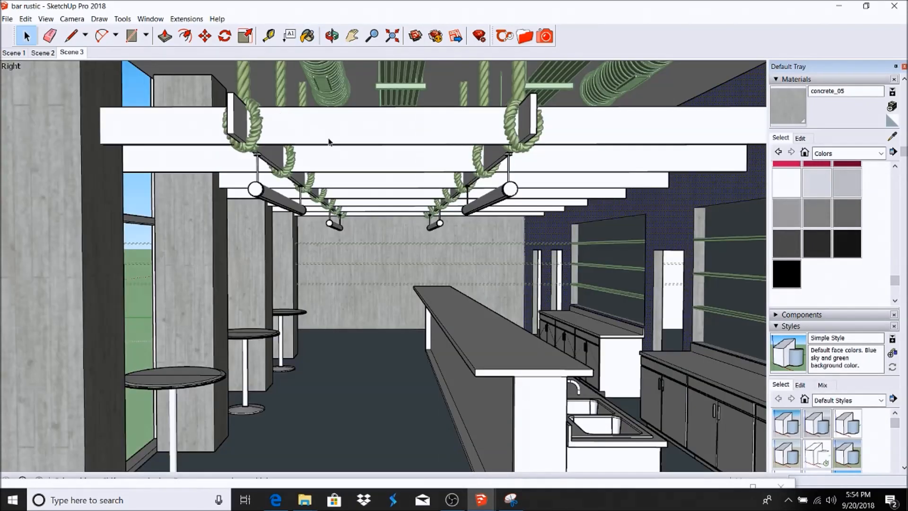
left_click(331, 134)
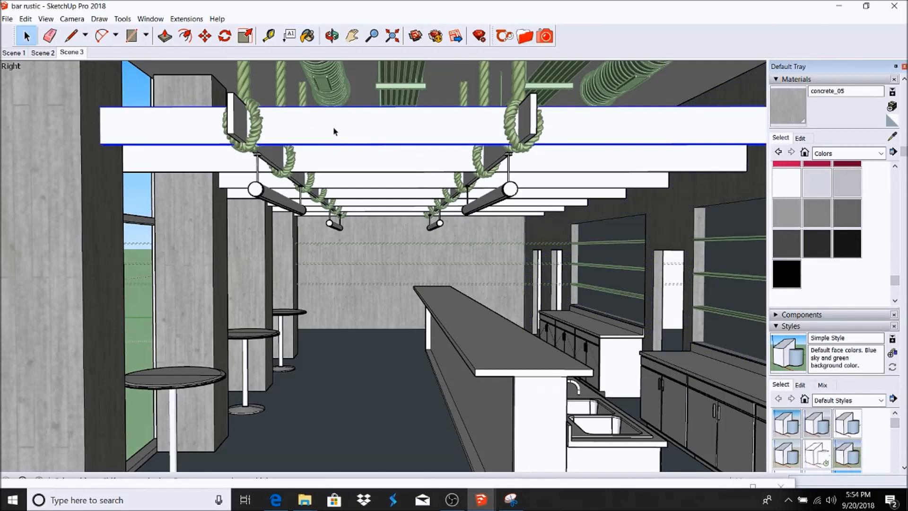
Step: Select the first beam's faces and load Oak_Rustic_6819 from the online Wood library
double_click(351, 134)
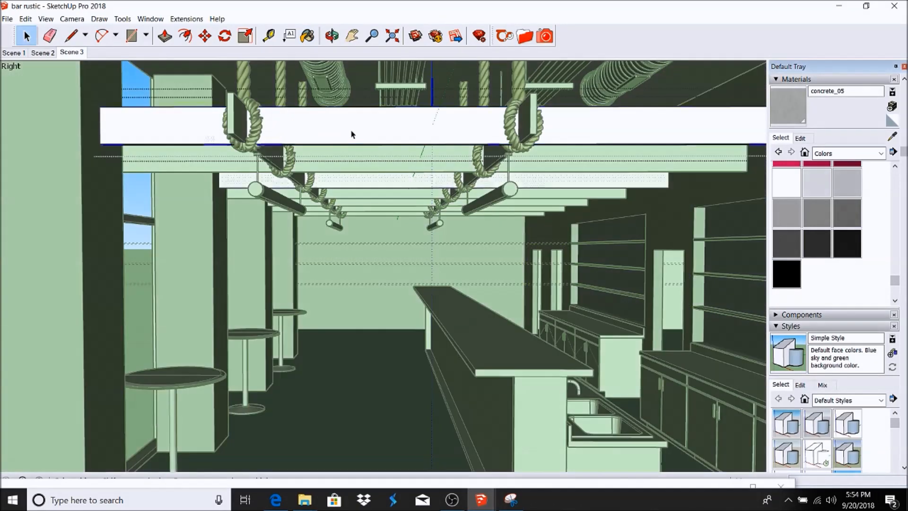
left_click(350, 135)
left_click(524, 36)
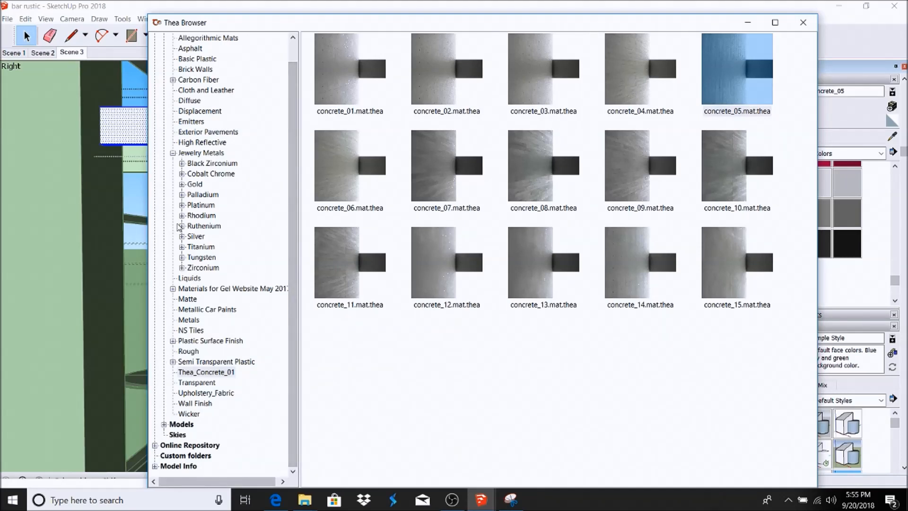
scroll(278, 161, "up", 1)
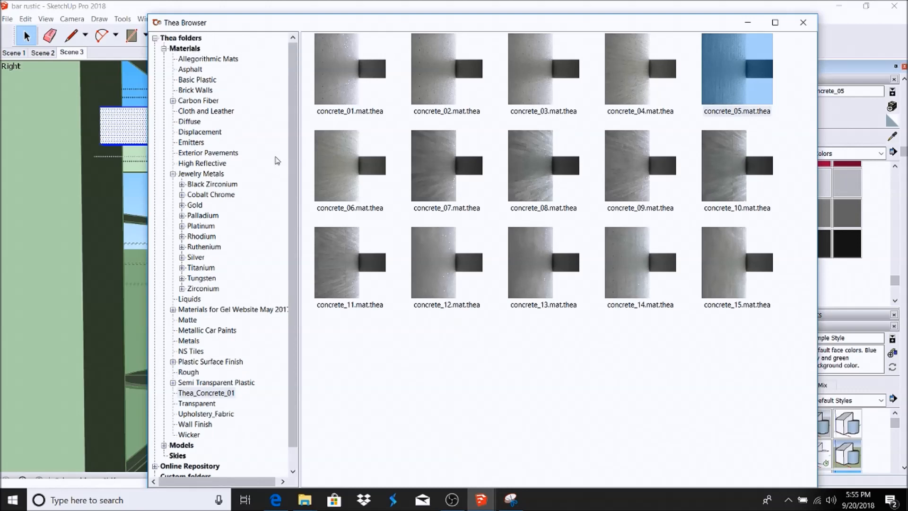
left_click(163, 49)
left_click(155, 80)
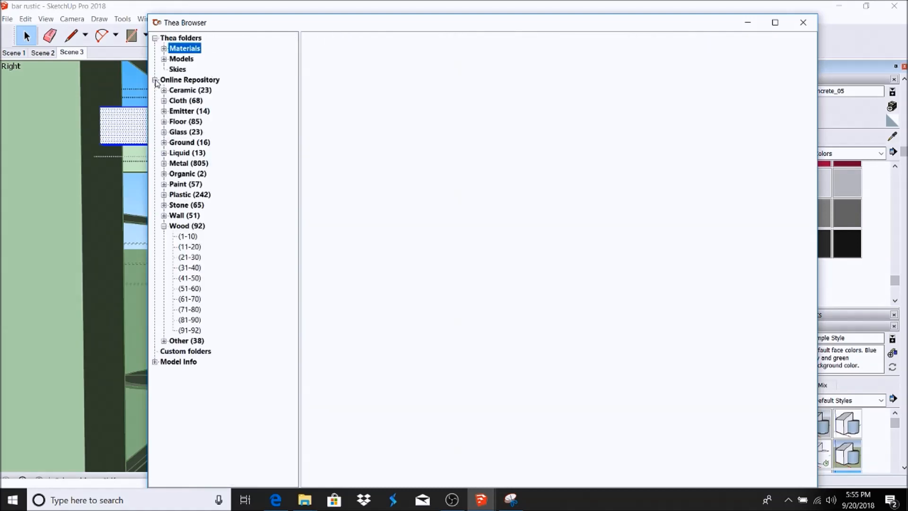
left_click(185, 237)
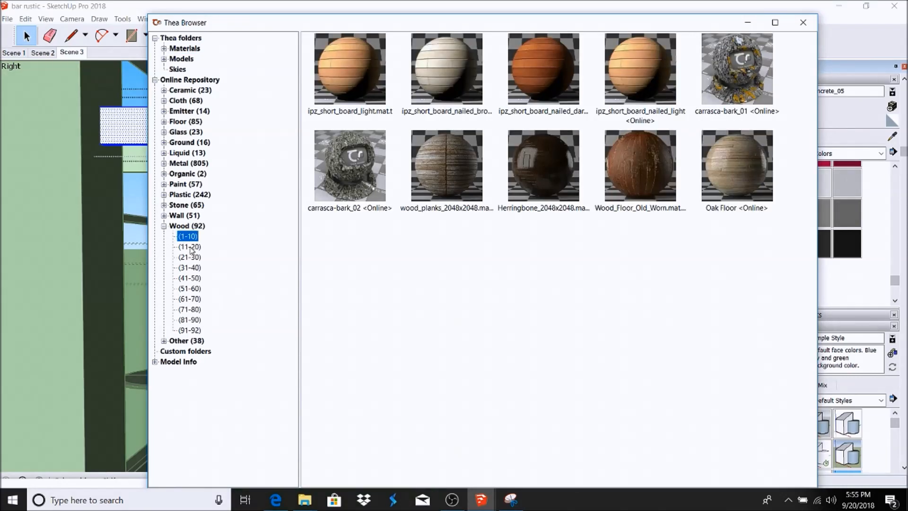
left_click(189, 246)
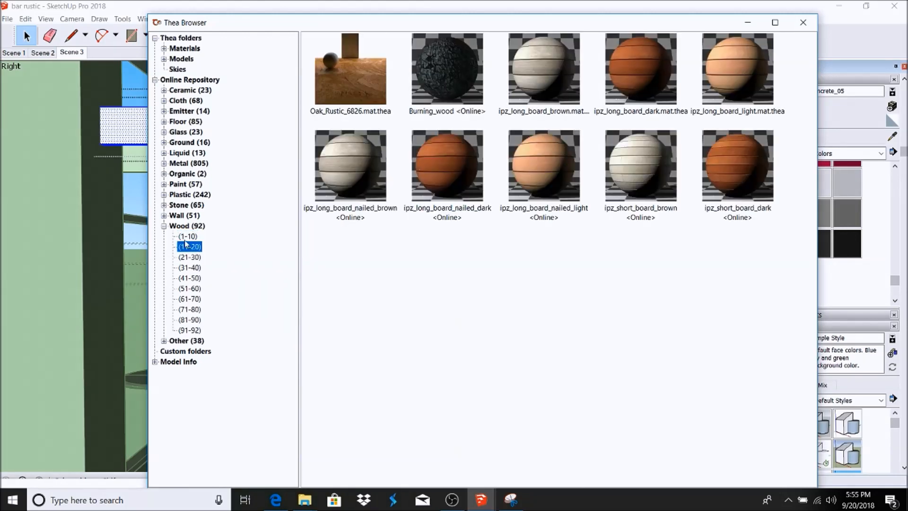
left_click(189, 257)
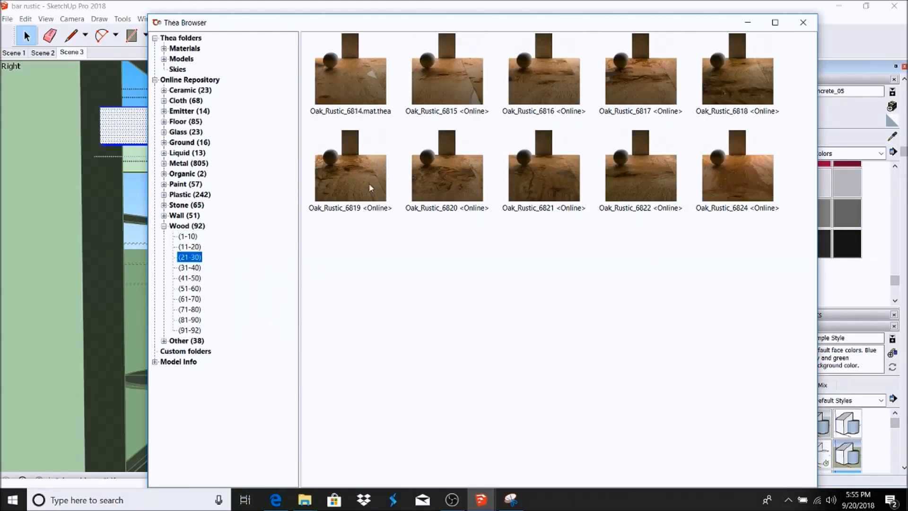
double_click(339, 179)
Step: Paint the first and second ceiling beams with Oak_Rustic_6819
left_click(748, 22)
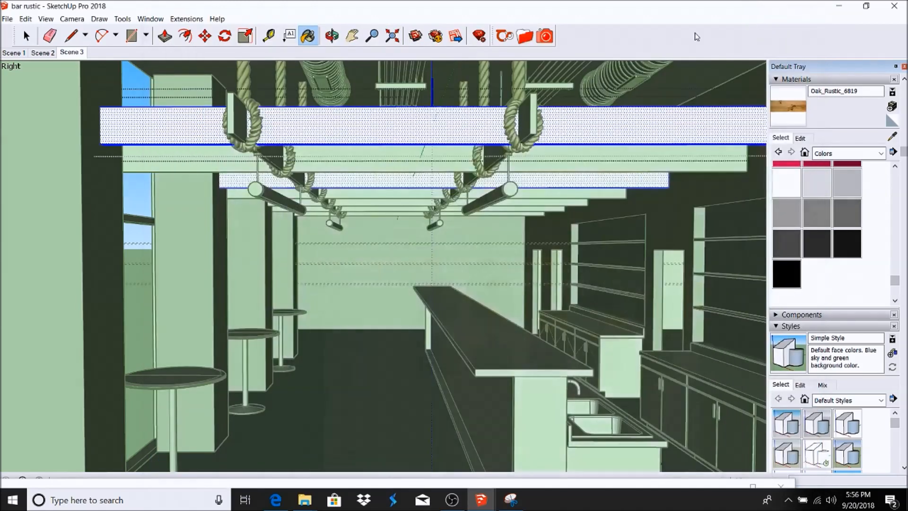
left_click(451, 113)
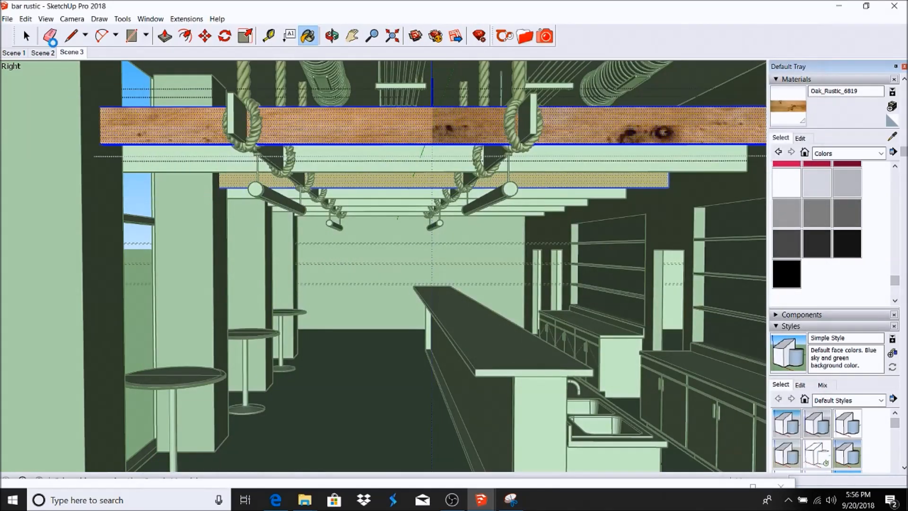
left_click(26, 37)
double_click(350, 159)
triple_click(349, 158)
left_click(308, 40)
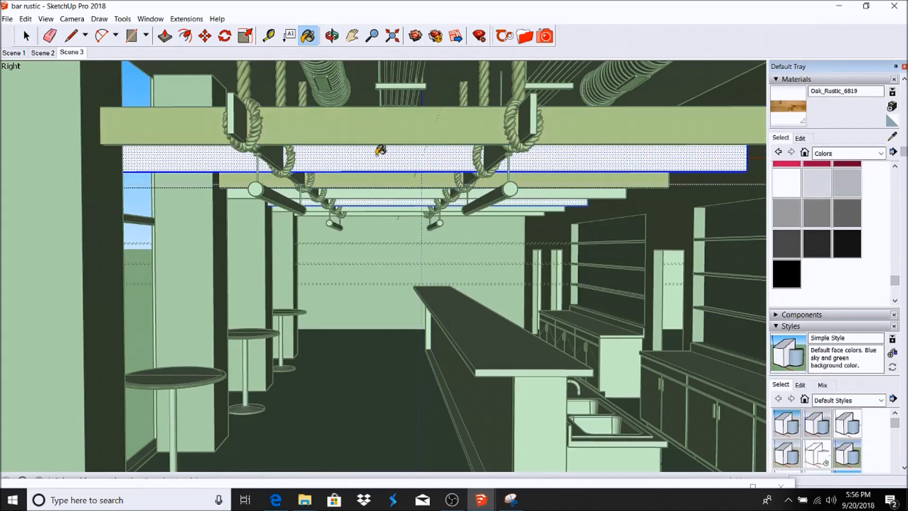
left_click(380, 158)
Step: Paint the light beam and lower trim pieces with the oak texture
scroll(371, 251, "up", 3)
scroll(363, 205, "down", 1)
left_click(30, 41)
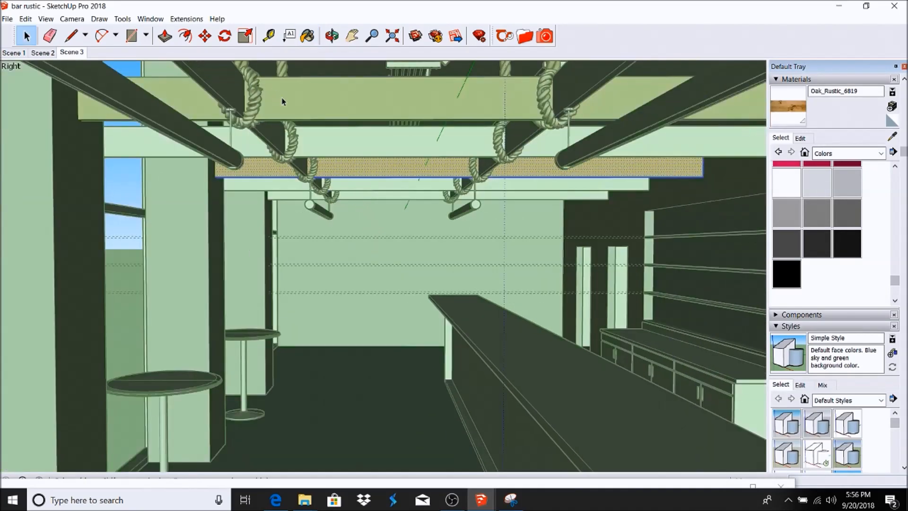
triple_click(324, 140)
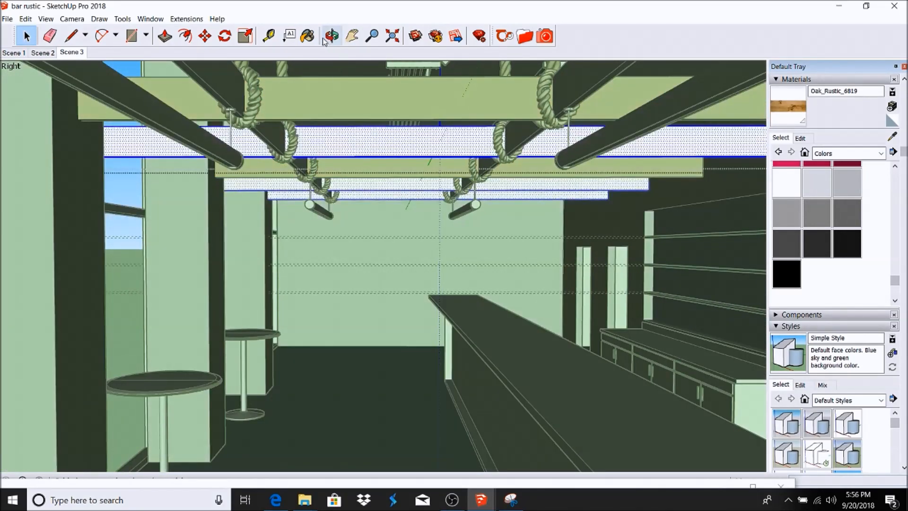
left_click(307, 37)
left_click(351, 137)
key("space")
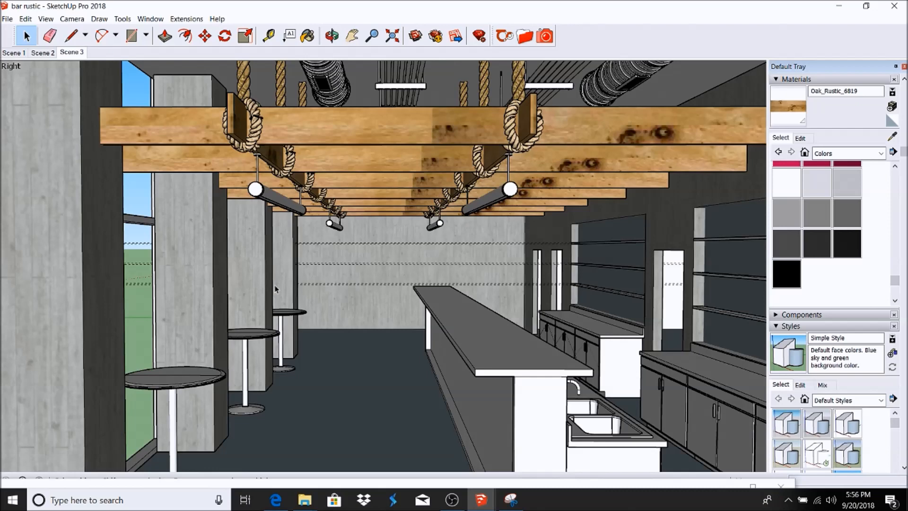
key("ctrl+a")
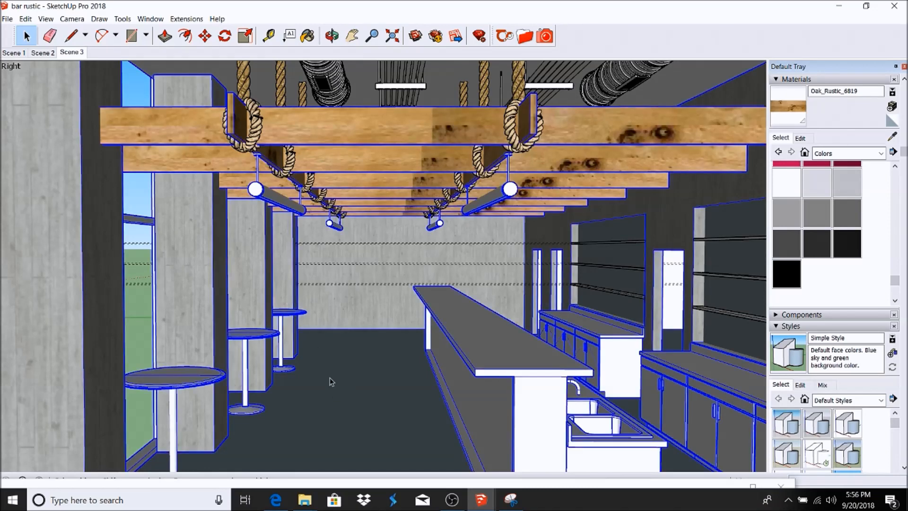
Step: Apply Herringbone_2048x2048 from the online Wood (1-10) page to the floor, then orbit up
double_click(330, 377)
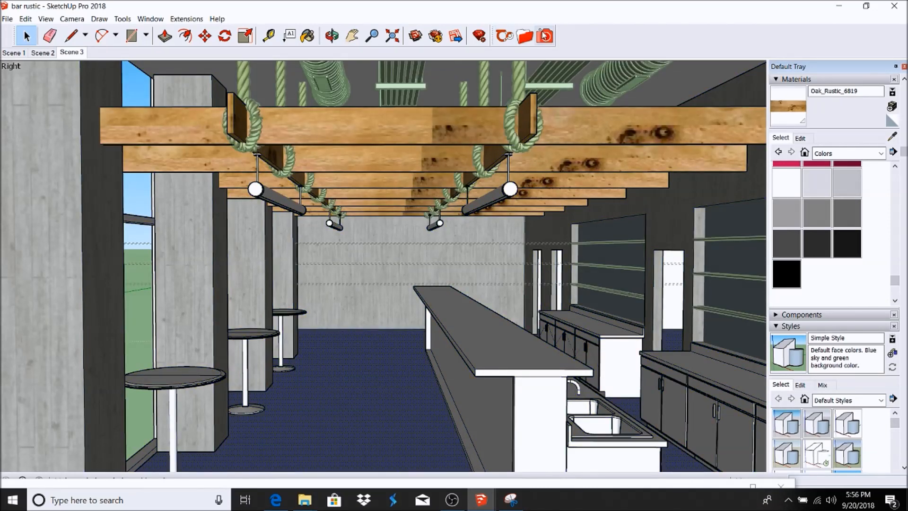
left_click(525, 36)
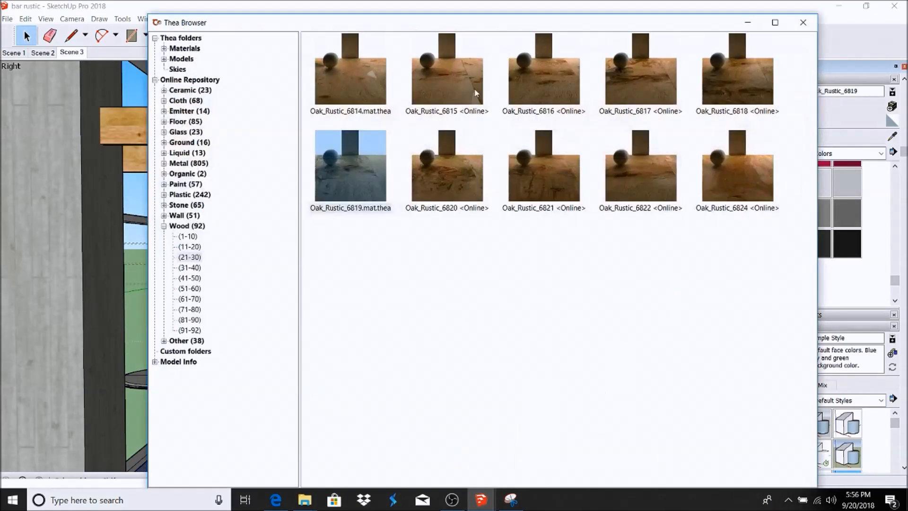
left_click(190, 278)
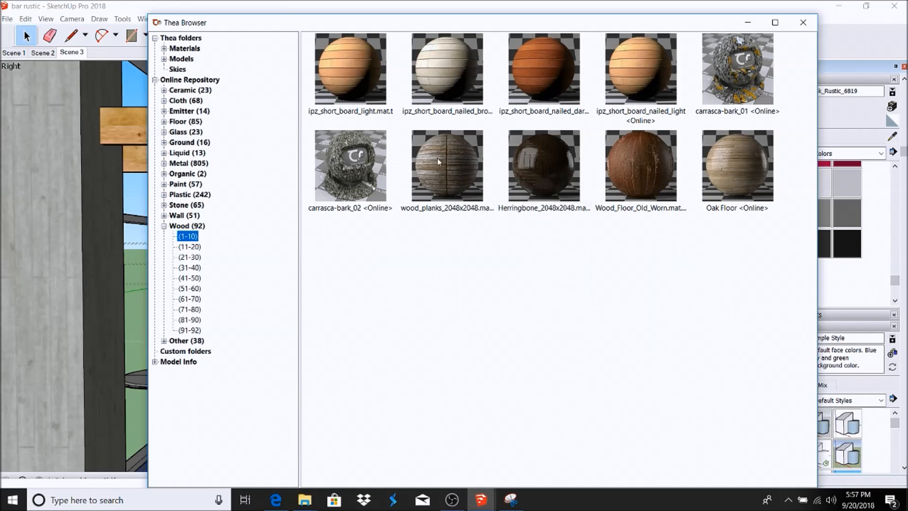
left_click(189, 247)
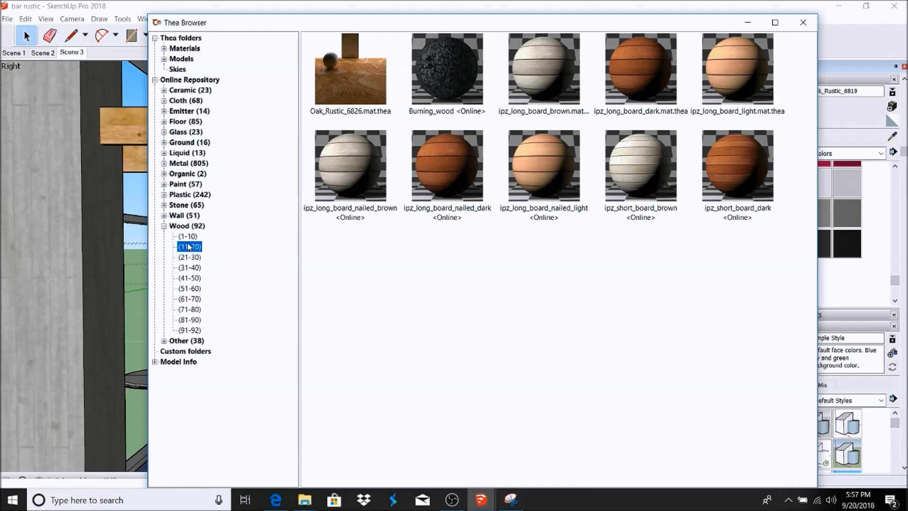
left_click(188, 237)
left_click(549, 175)
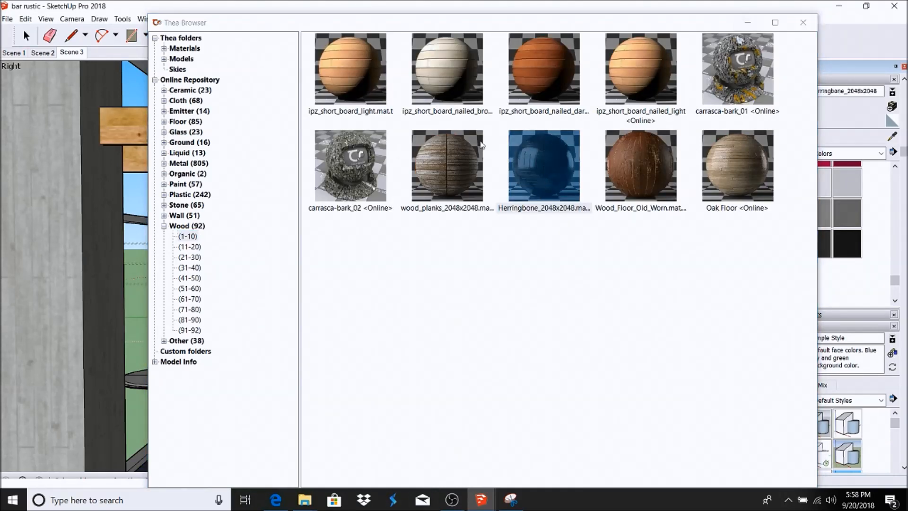
left_click(551, 161)
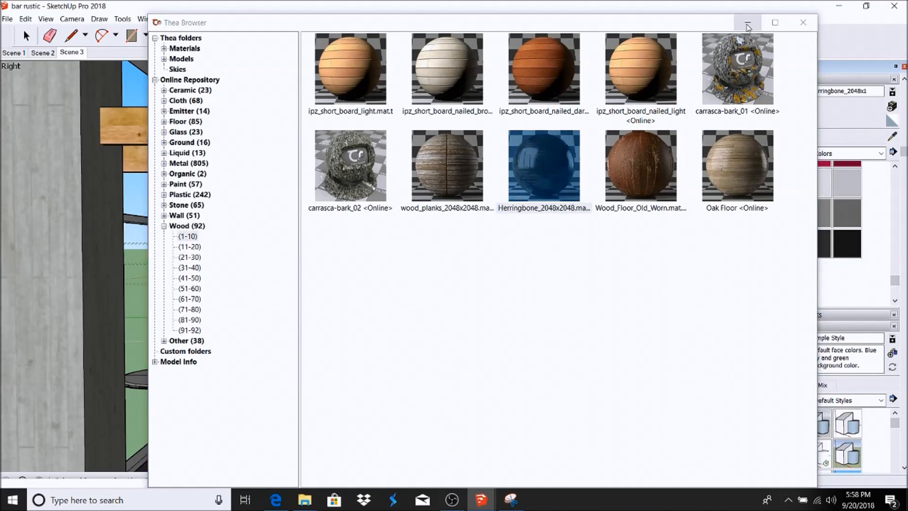
left_click(747, 22)
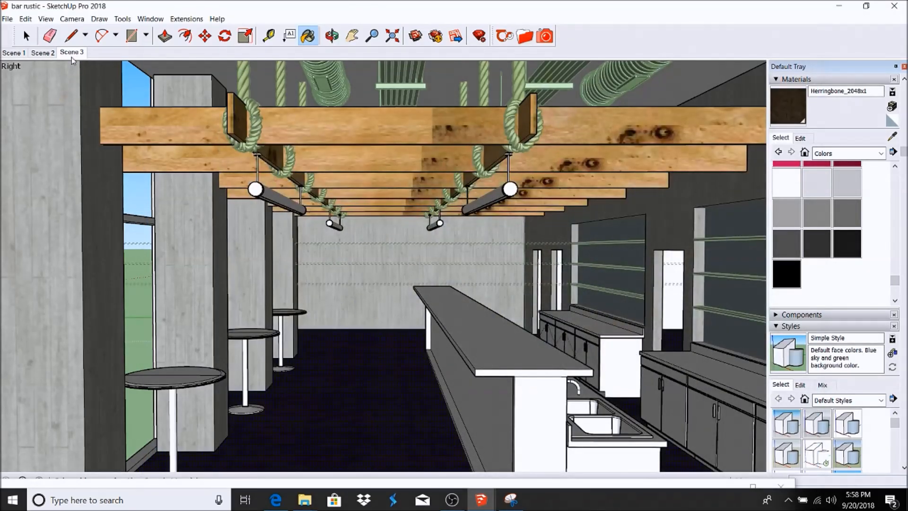
middle_click_drag(208, 218, 533, 330)
Step: Give the bar counter front ipz_short_board_nailed_dark boards and return to the Scene 3 view
left_click(25, 30)
key("ctrl+a")
double_click(513, 279)
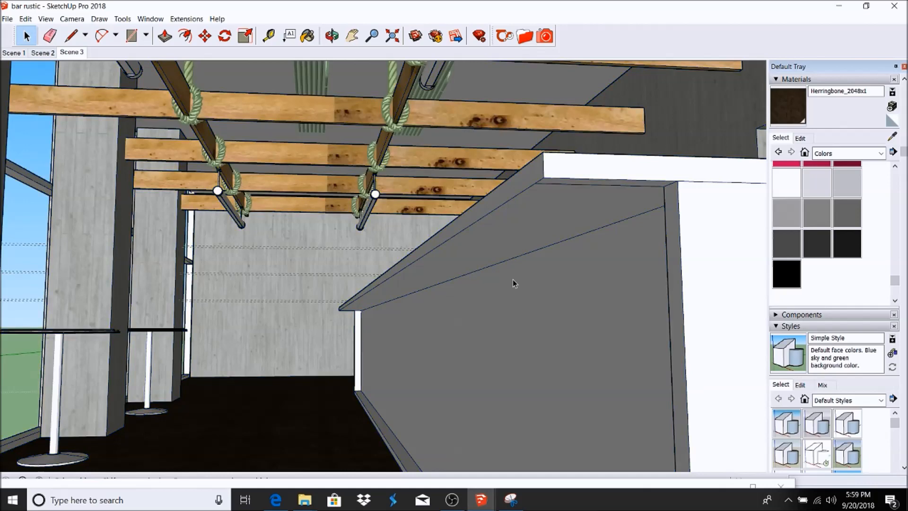
left_click(513, 279)
left_click(522, 41)
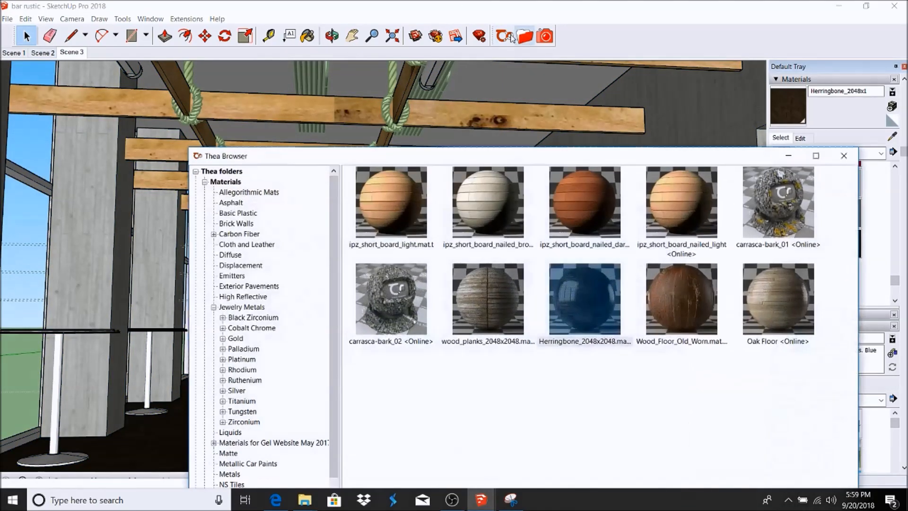
left_click(582, 203)
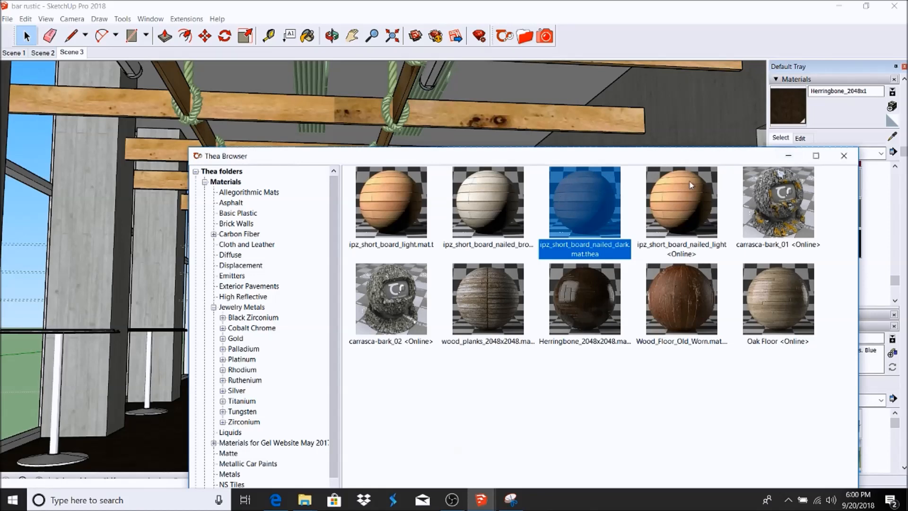
left_click(788, 156)
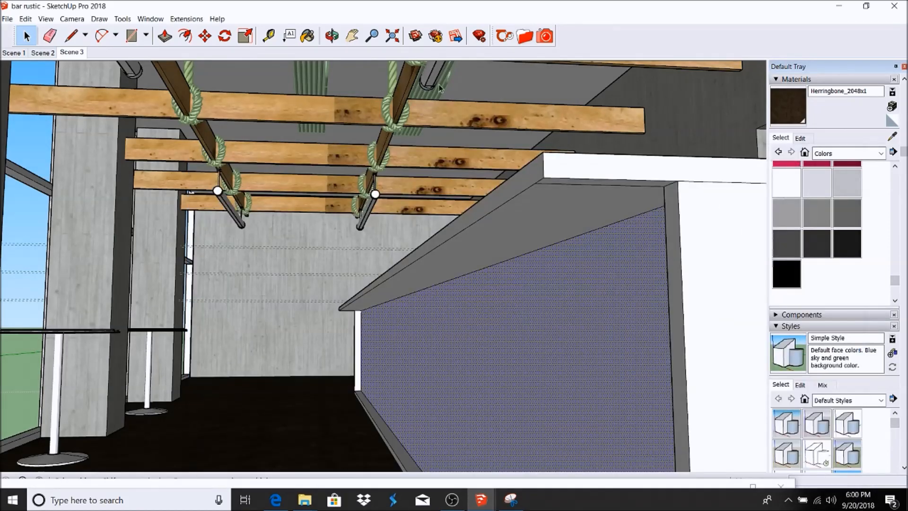
left_click(524, 36)
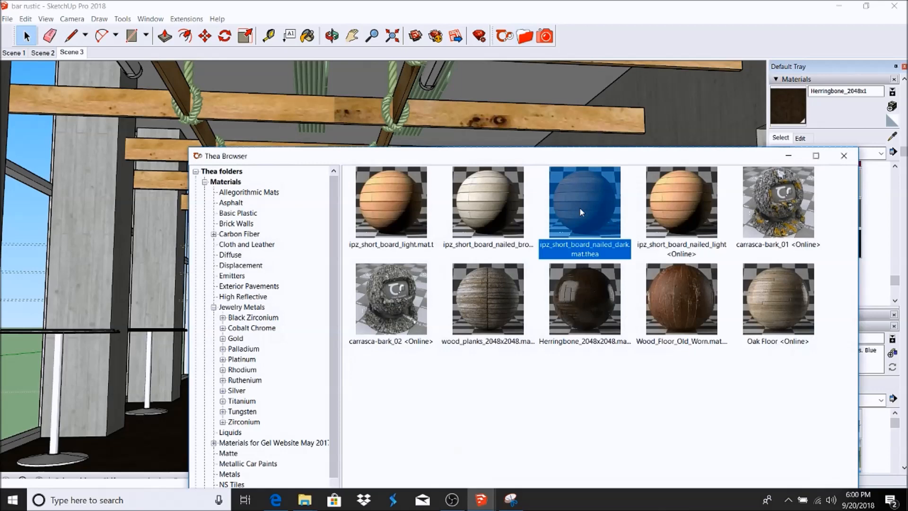
double_click(579, 207)
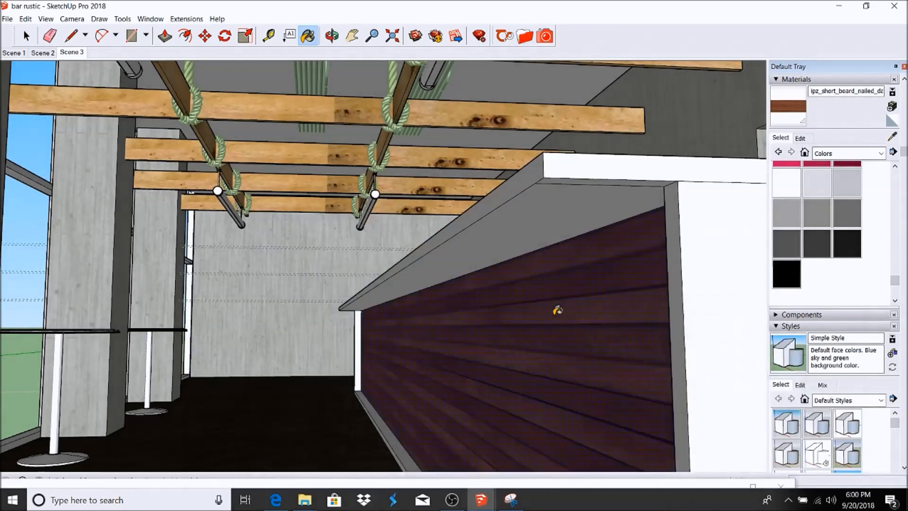
left_click(25, 37)
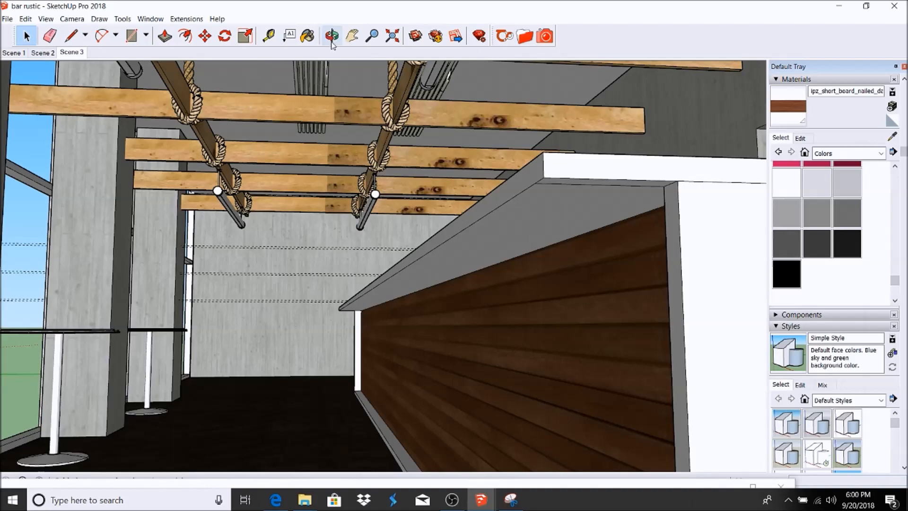
left_click(71, 52)
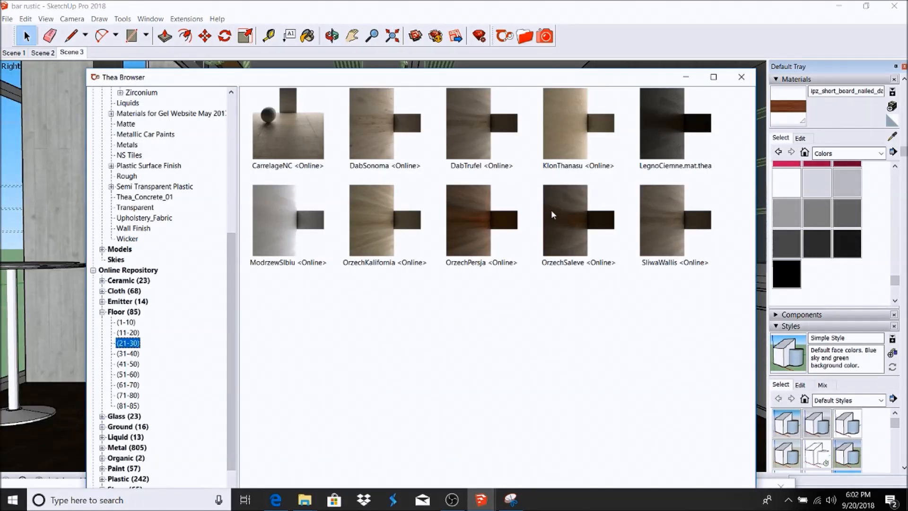
Step: Apply OrzechSaleve from Floor (21-30) to the bar end panel and reopen the Thea library
double_click(563, 205)
scroll(468, 292, "down", 6)
scroll(444, 400, "up", 3)
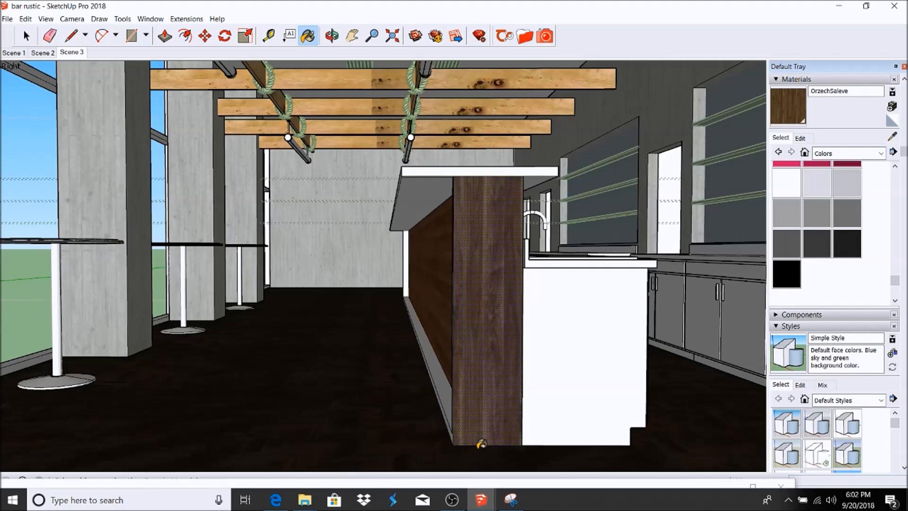
scroll(475, 431, "up", 5)
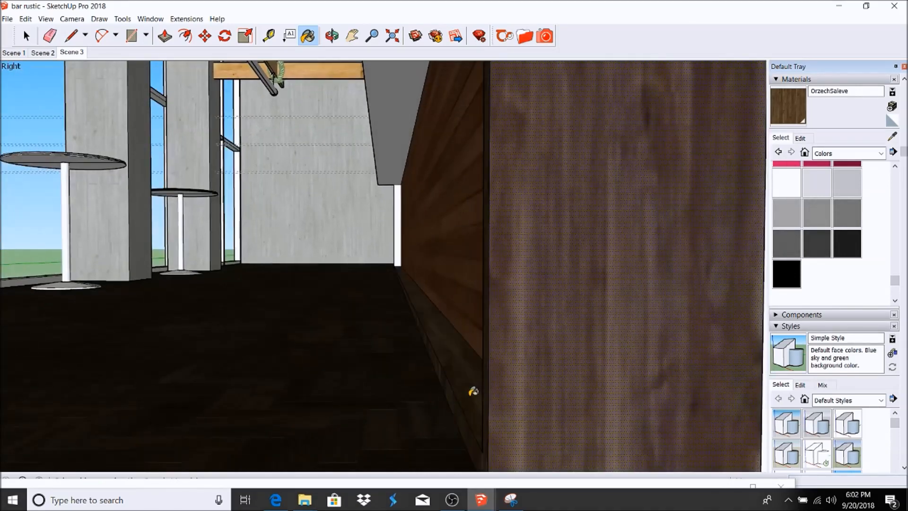
scroll(472, 392, "down", 10)
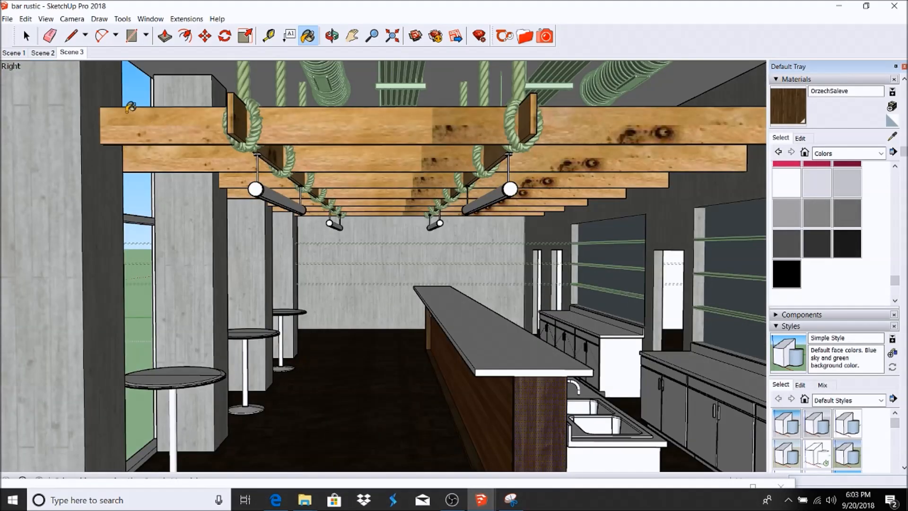
left_click(523, 37)
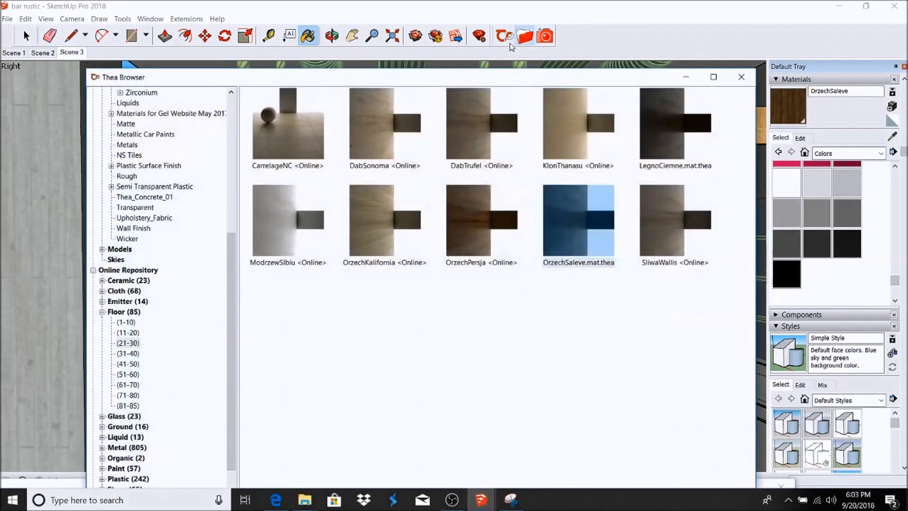
Step: Load the 2x2_08_ns_tiles material into the model and close the Thea library
scroll(156, 331, "down", 3)
left_click(102, 395)
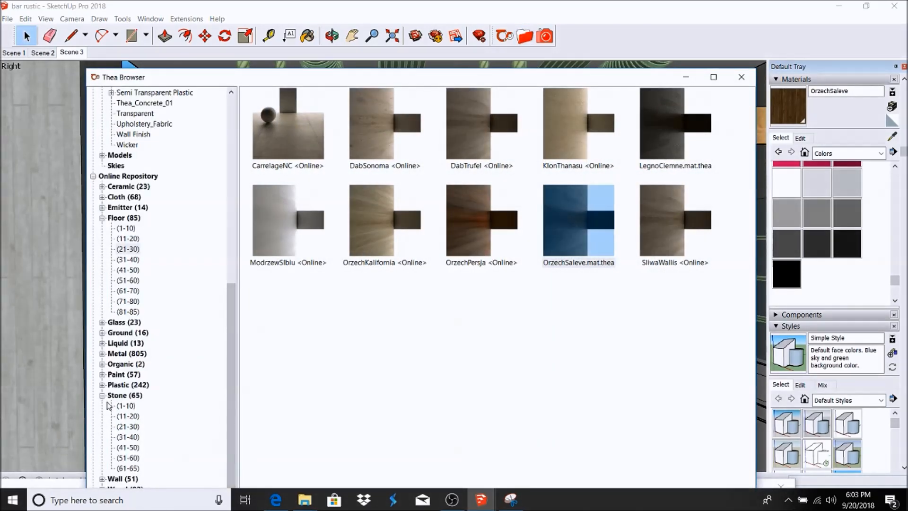
left_click(128, 468)
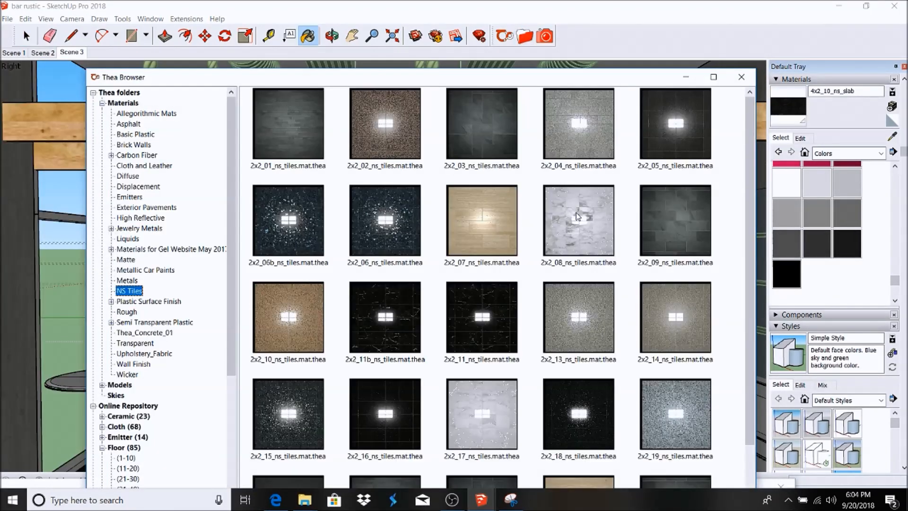
mouse_move(749, 148)
left_mouse_down()
mouse_move(758, 264)
mouse_move(759, 151)
left_mouse_up()
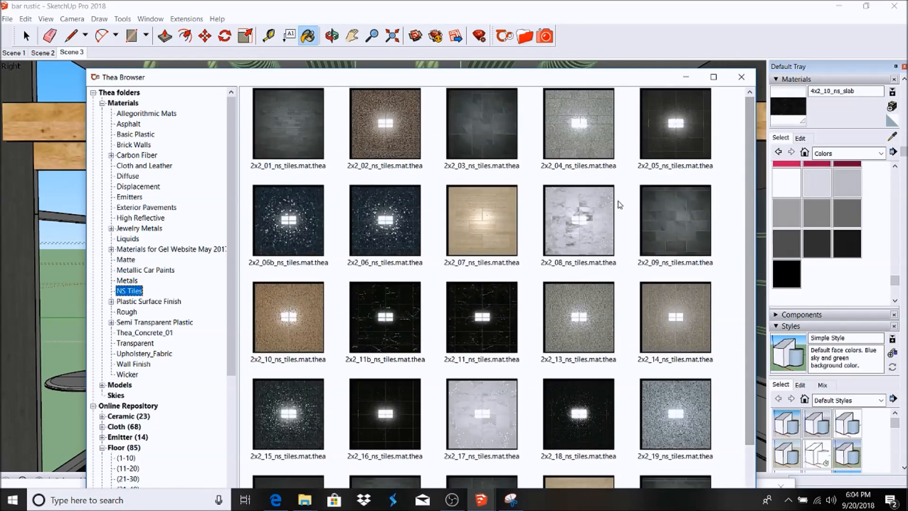
double_click(593, 204)
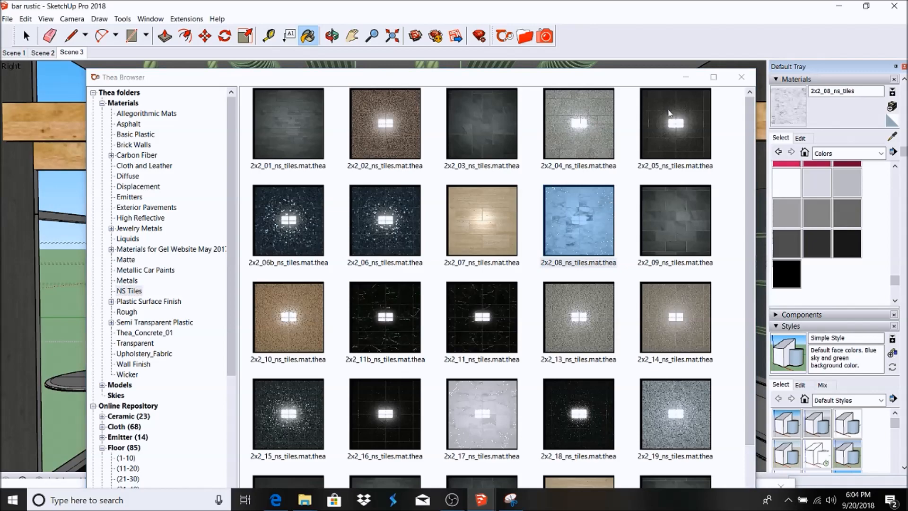
left_click(741, 76)
Step: Zoom around the bar end and select the white sink cabinet
scroll(353, 374, "up", 5)
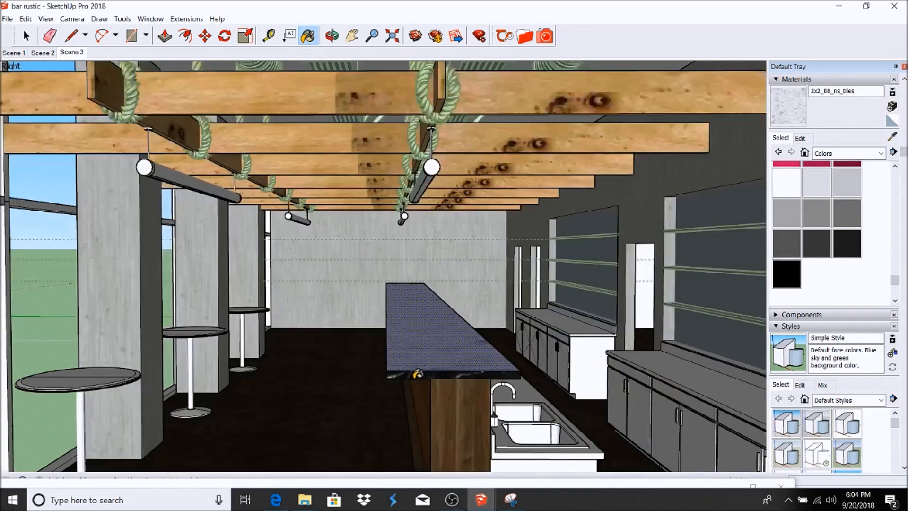
scroll(360, 369, "up", 3)
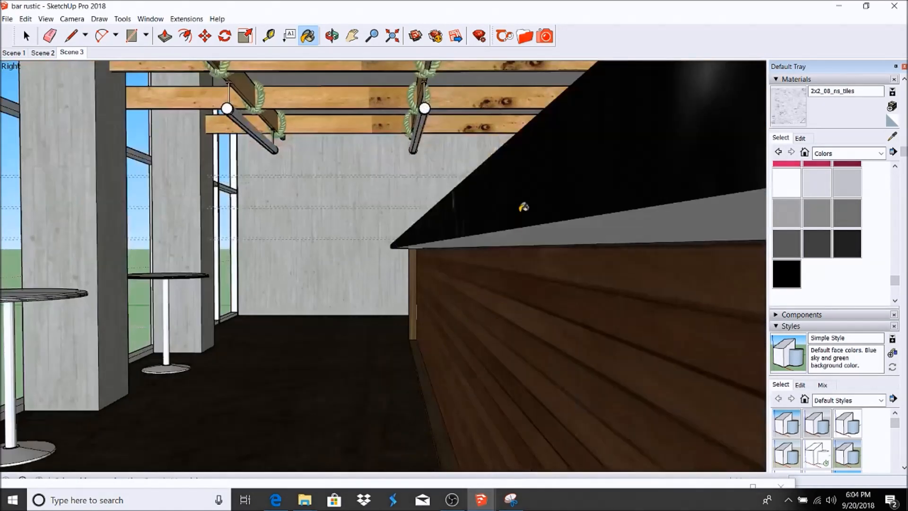
scroll(398, 332, "down", 2)
scroll(398, 332, "down", 5)
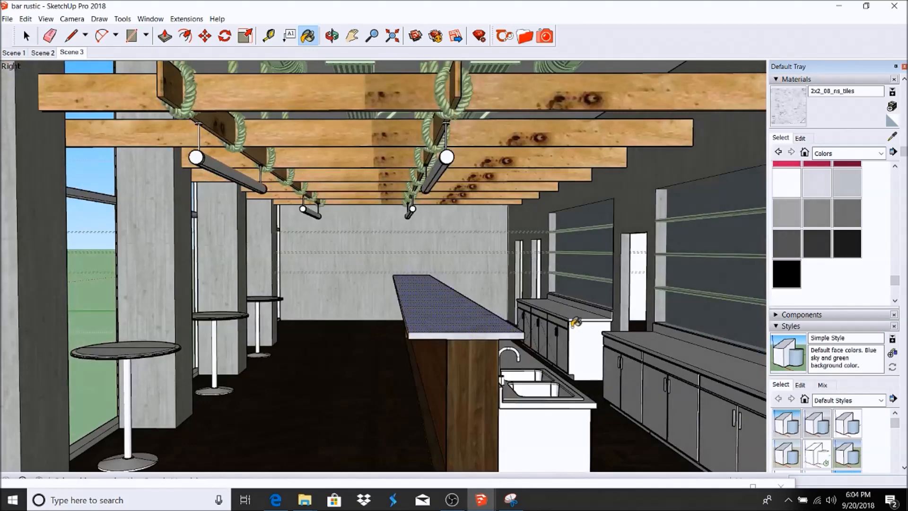
scroll(539, 329, "up", 3)
scroll(536, 326, "up", 3)
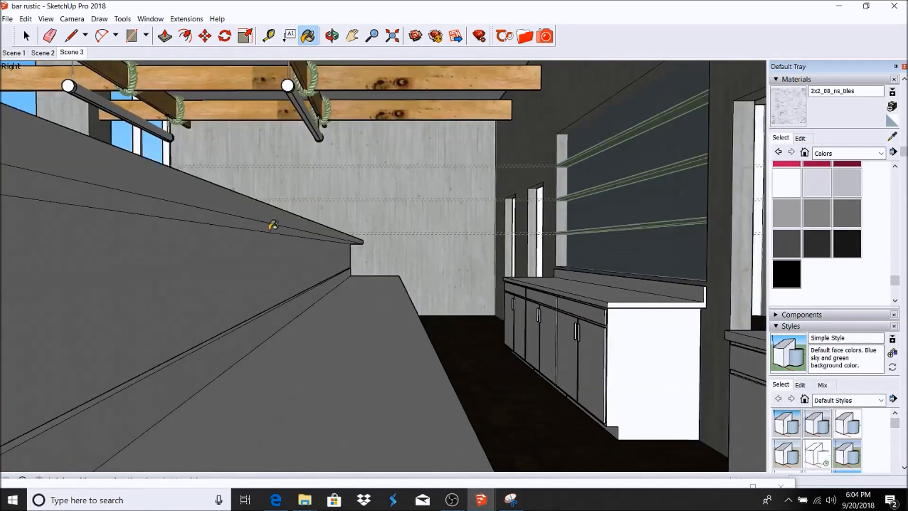
scroll(530, 359, "down", 3)
scroll(529, 360, "down", 3)
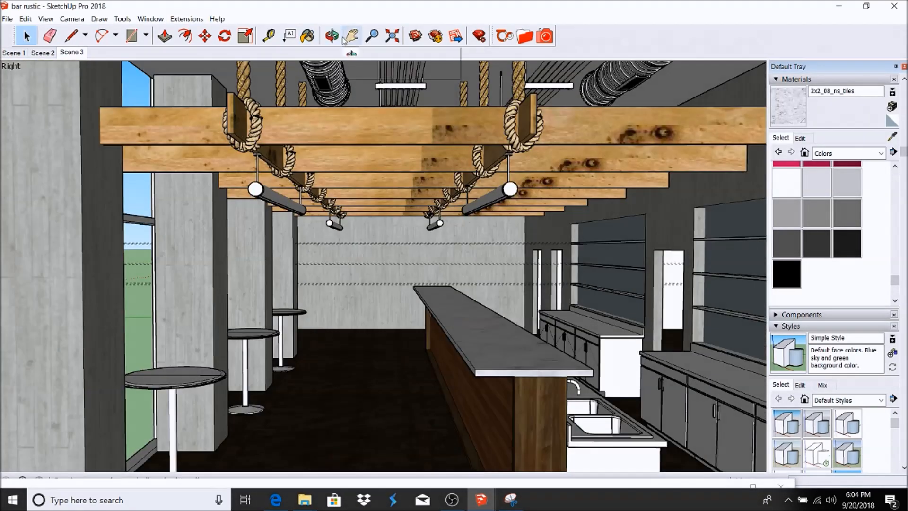
scroll(525, 255, "up", 6)
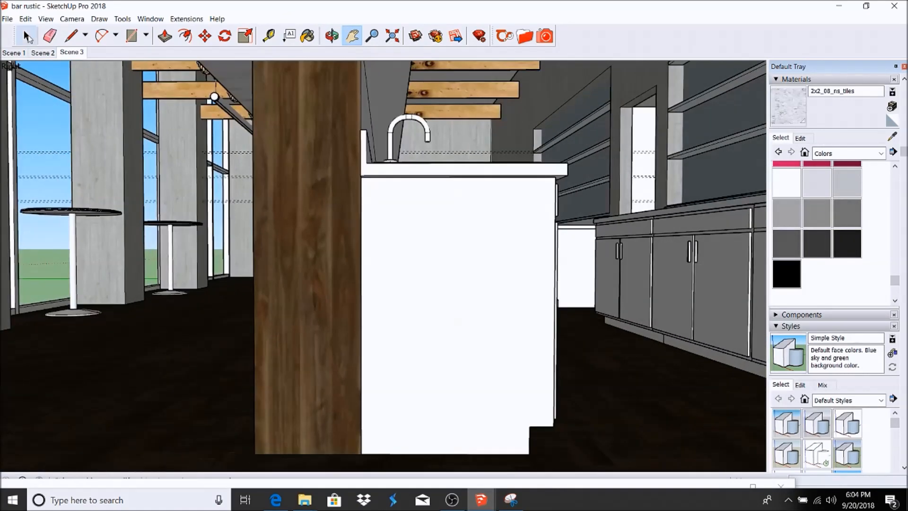
left_click(27, 36)
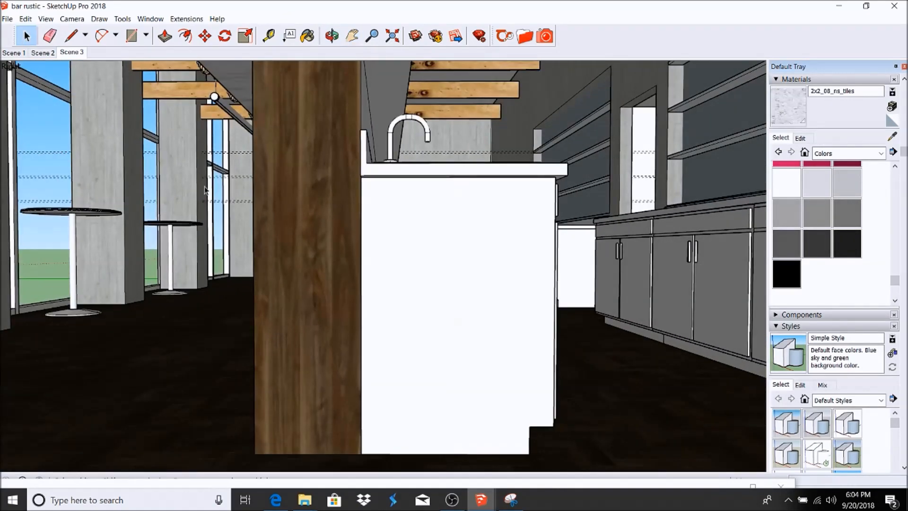
left_click(521, 291)
Step: Open the white cabinet group, sample OrzechSaleve wood and paint the cabinet front with it
double_click(510, 267)
left_click(510, 268)
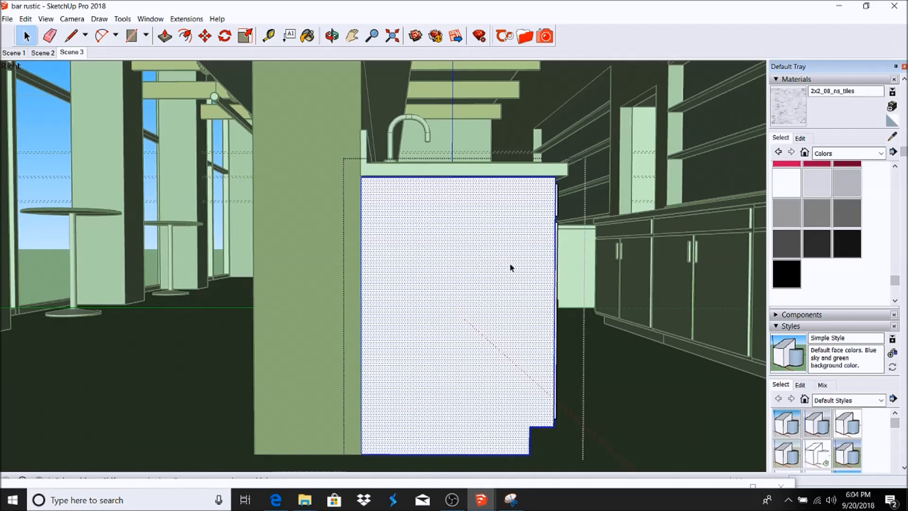
left_click(332, 35)
left_click_drag(470, 170, 314, 222)
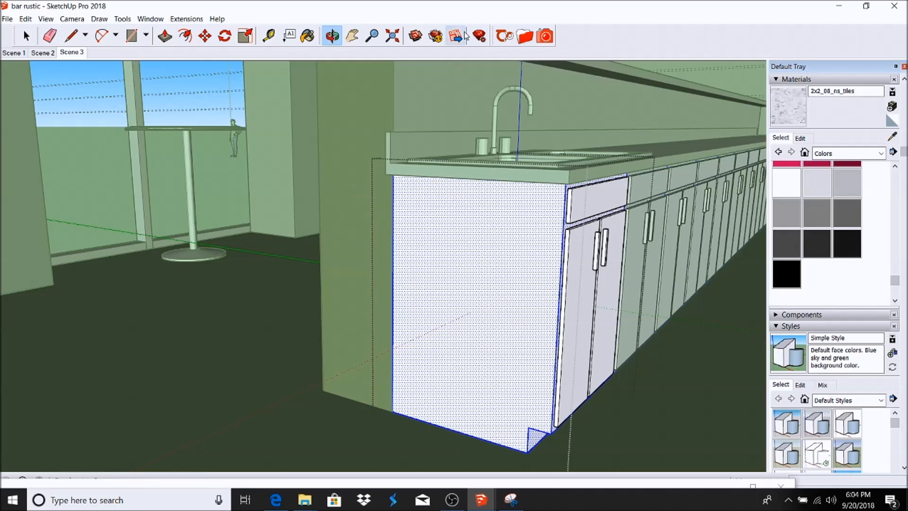
left_click(892, 138)
left_click(358, 132)
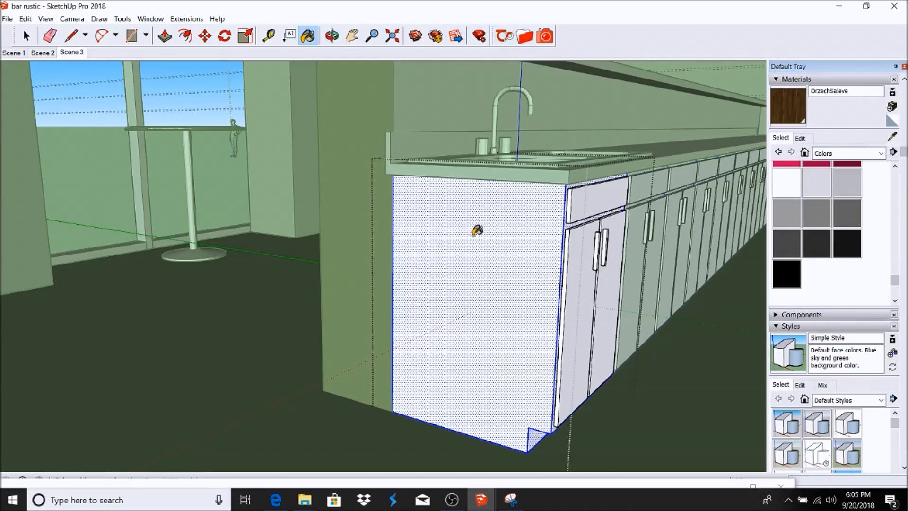
left_click(473, 229)
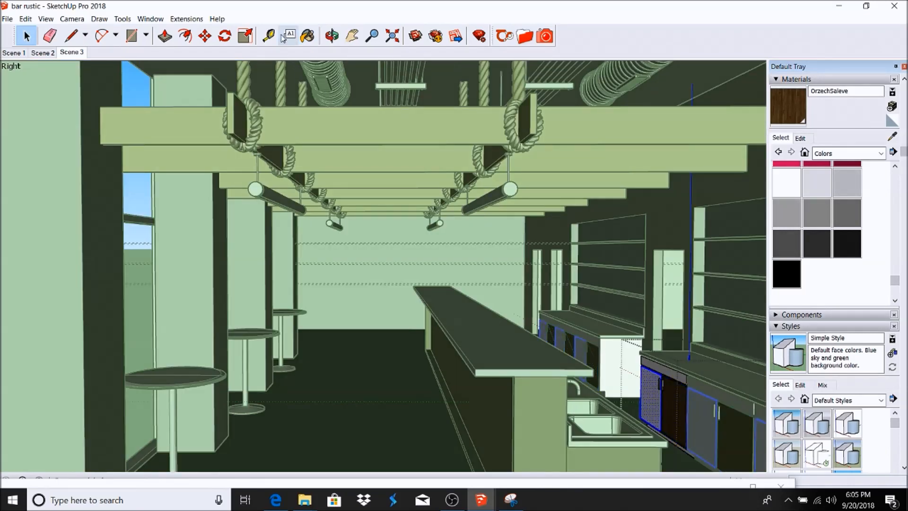
Step: Paint the back cabinet run's front strip with OrzechSaleve and exit the group
left_click(308, 36)
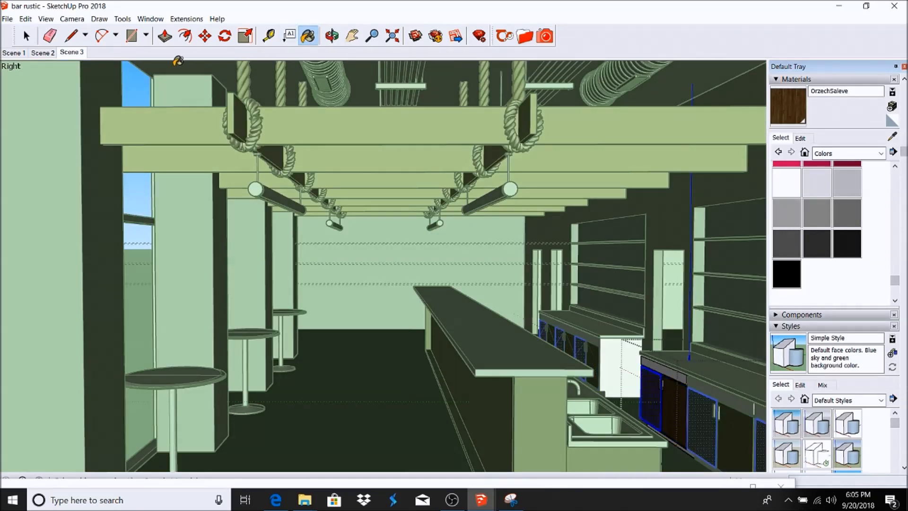
key("space")
left_click(679, 383)
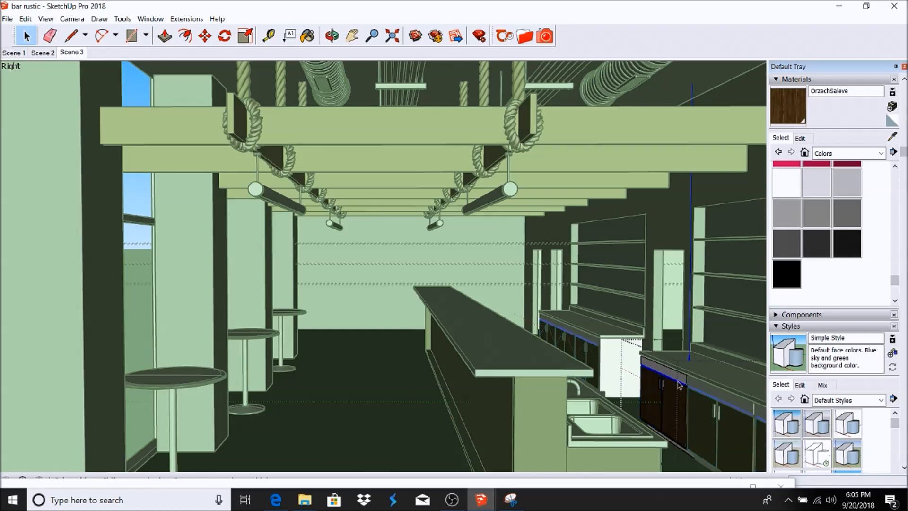
left_click(307, 36)
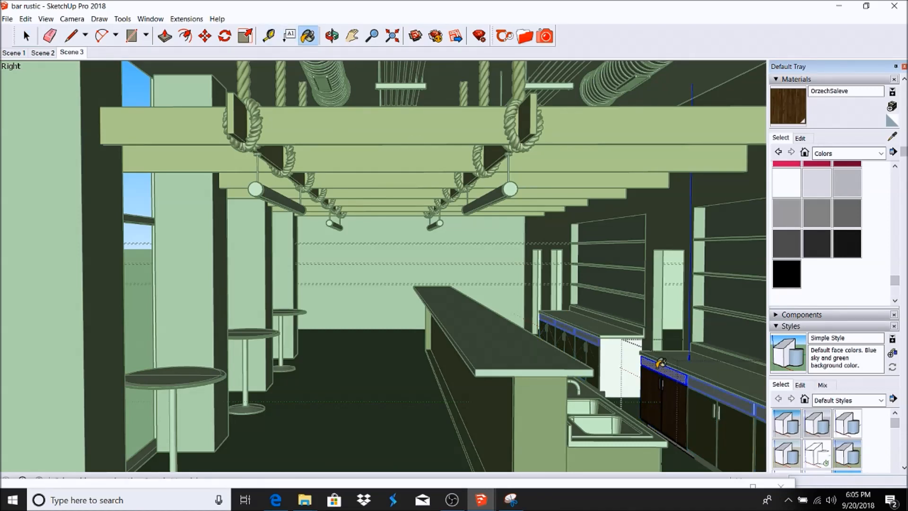
left_click(667, 366)
left_click(27, 36)
left_click(395, 70)
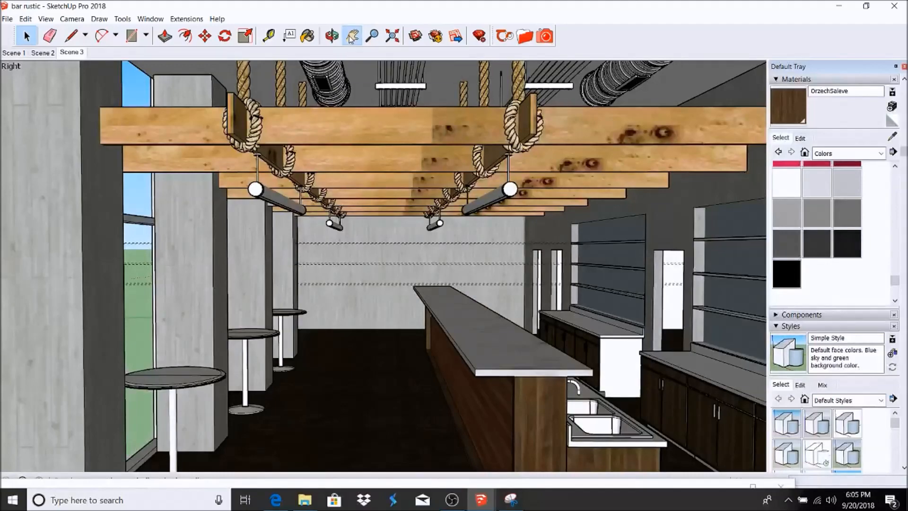
Step: Select the right-hand cabinet group in the aisle and open it for editing
scroll(572, 263, "up", 8)
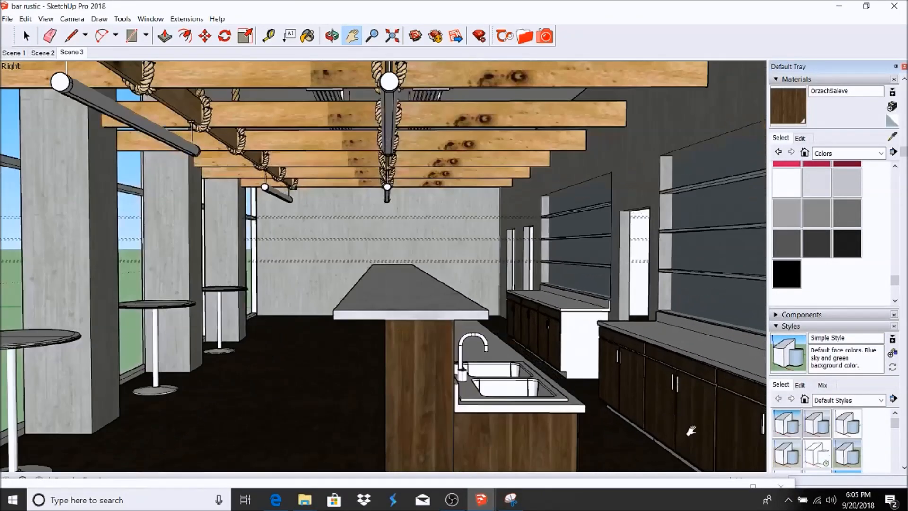
scroll(562, 312, "up", 6)
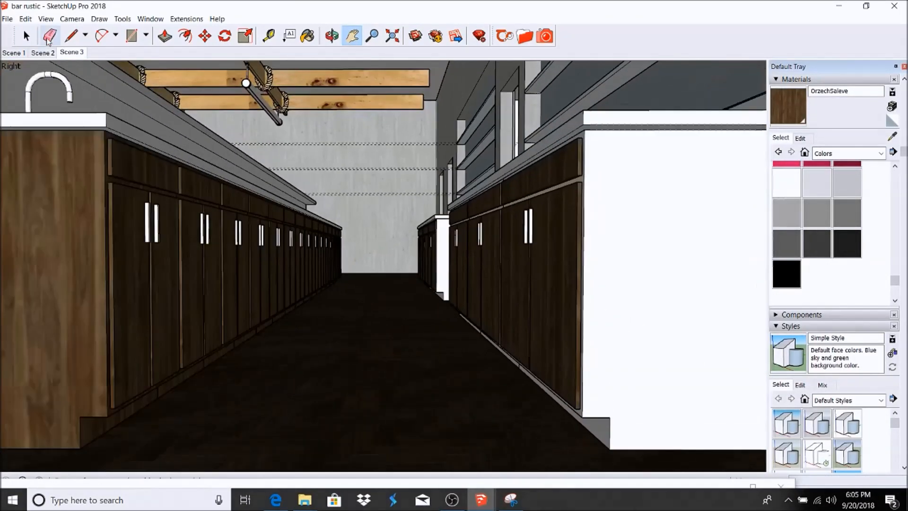
left_click(25, 36)
left_click(594, 430)
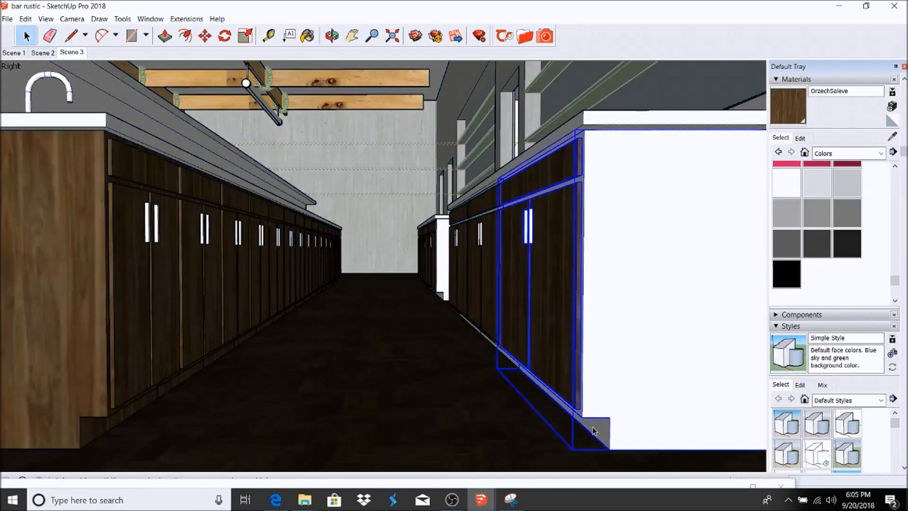
double_click(601, 431)
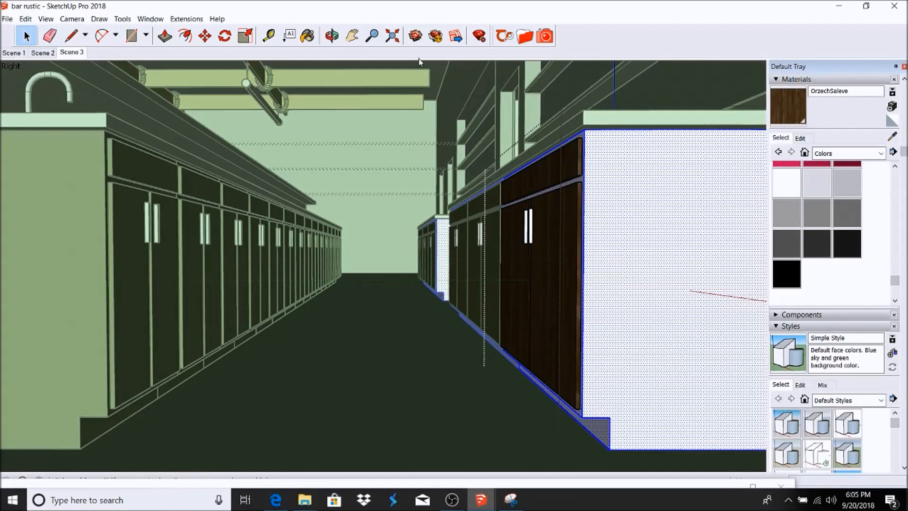
Step: Paint the cabinet end face with OrzechSaleve, then tile the sink counter front with 2x2_08_ns_tiles
left_click(308, 36)
left_click(636, 194)
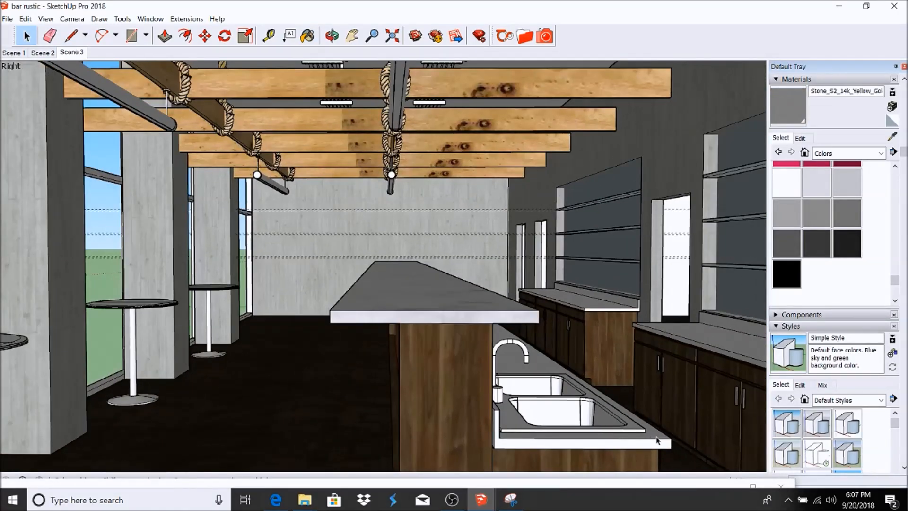
double_click(656, 439)
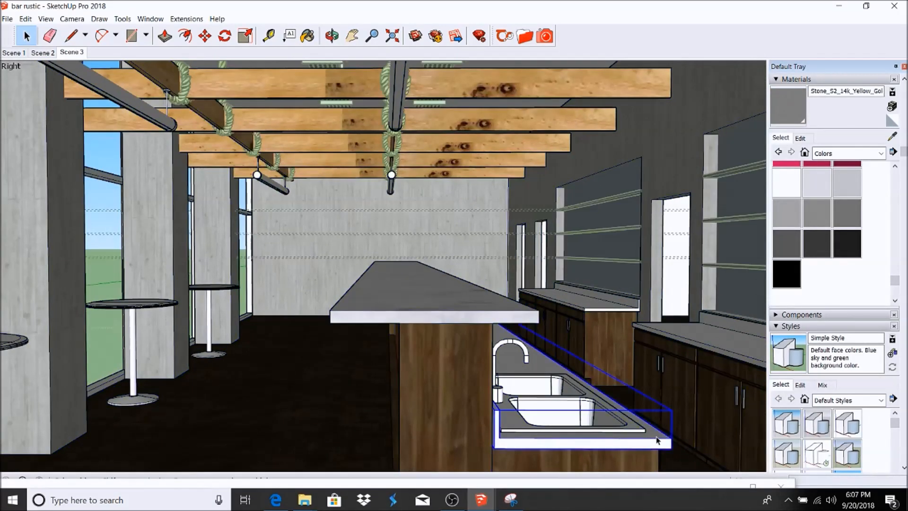
double_click(657, 445)
left_click(657, 444)
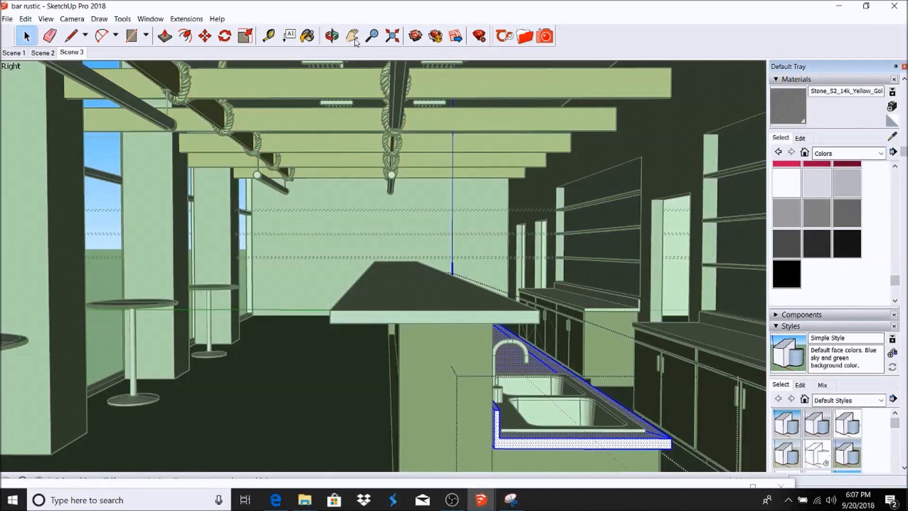
left_click(892, 136)
left_click(463, 283)
left_click(661, 432)
Step: Paint all the back counter geometry with 2x2_08_ns_tiles and close that group
key("space")
triple_click(749, 347)
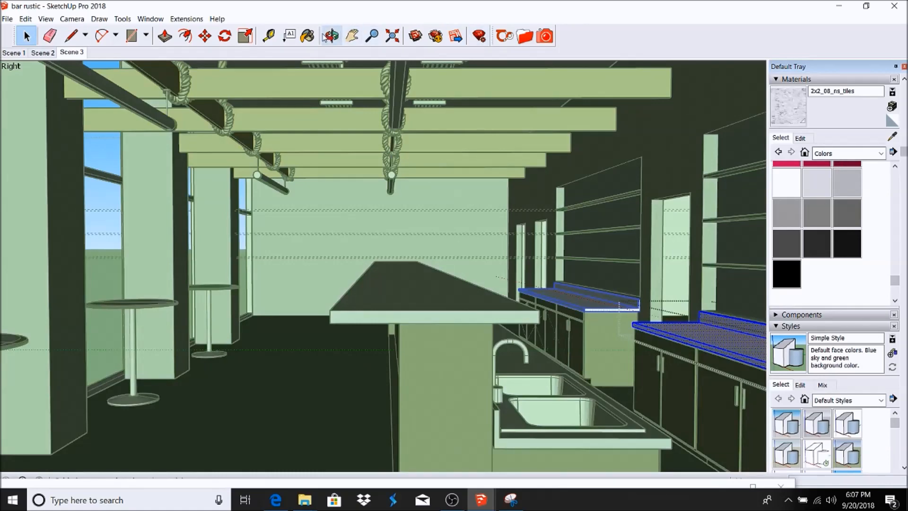
left_click(308, 36)
left_click(688, 325)
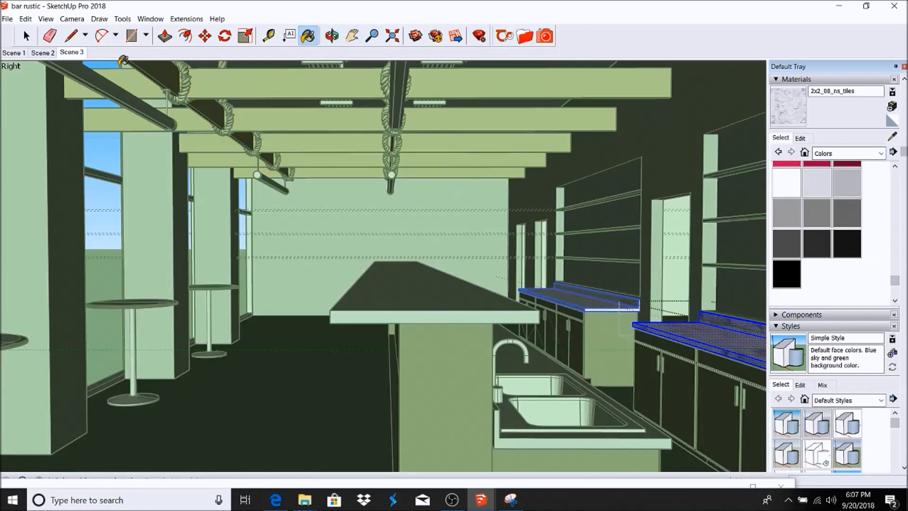
left_click(27, 36)
left_click(464, 363)
Step: Select the whole sink together with the faucet
scroll(518, 397, "up", 5)
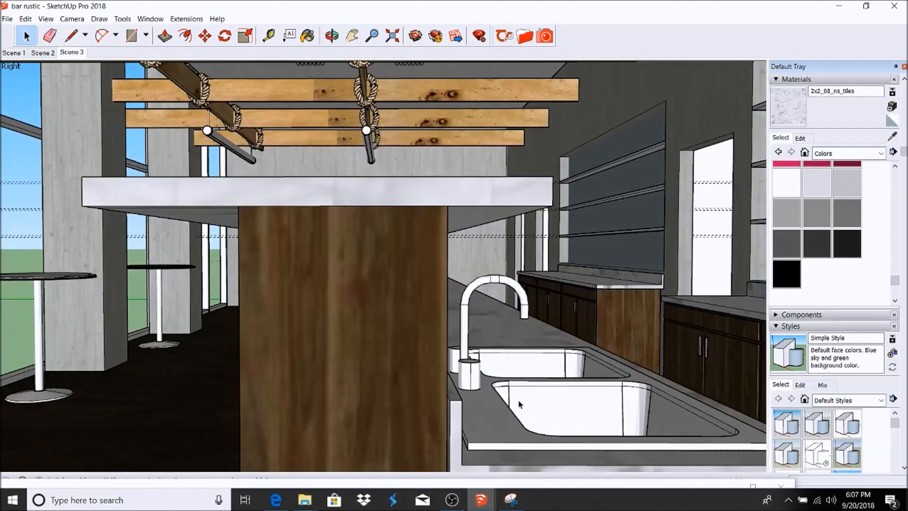
triple_click(517, 390)
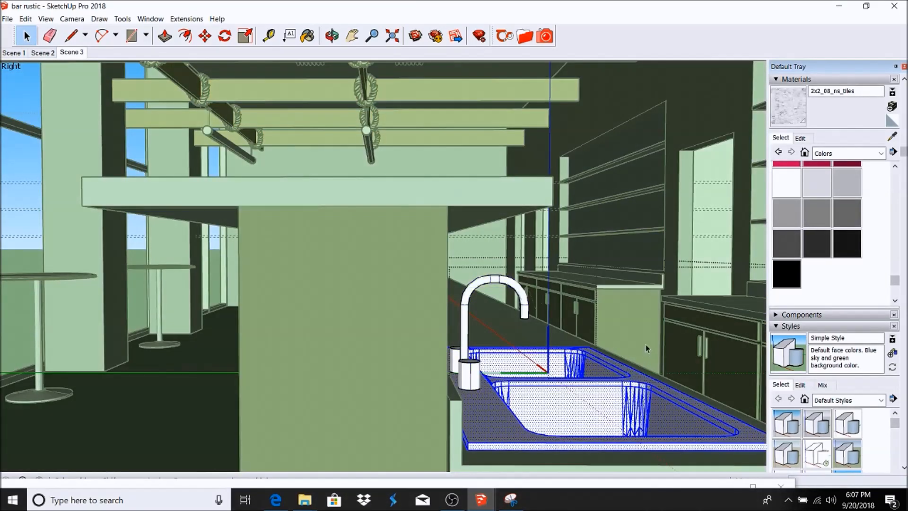
scroll(646, 344, "up", 5)
triple_click(264, 214, "shift")
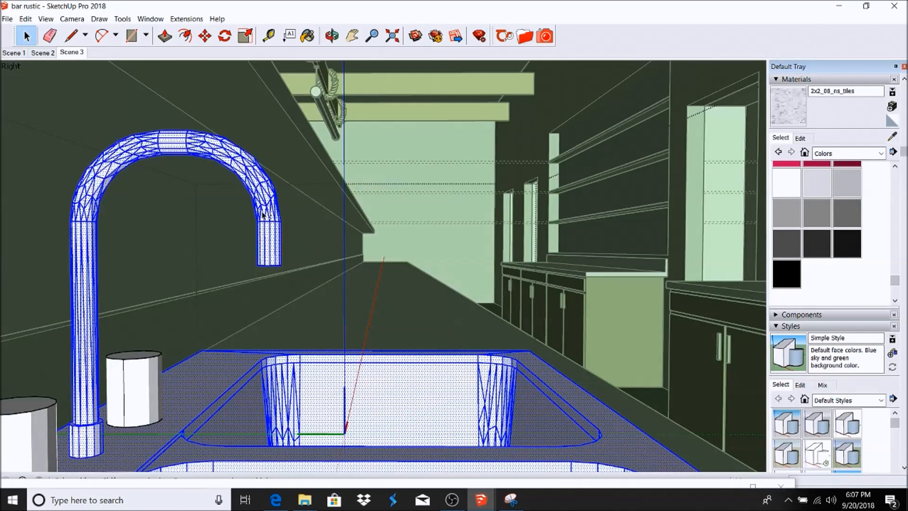
Step: Apply Thea's online Polished_Silver material to the selected sink and faucet, then return to Scene 3
scroll(261, 247, "down", 1)
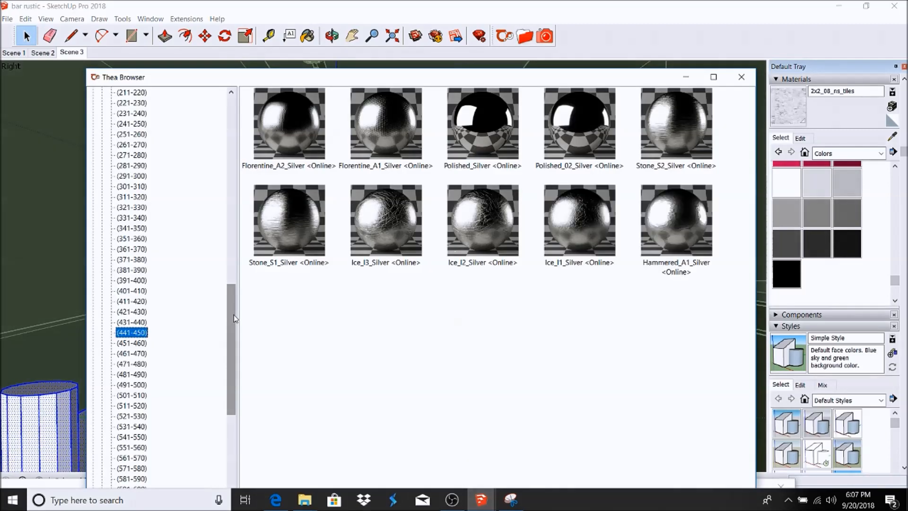
left_click(492, 116)
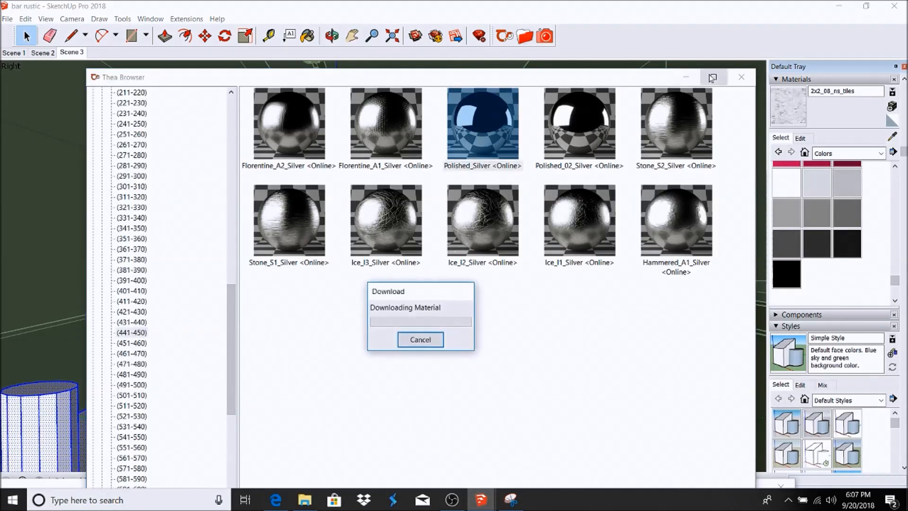
left_click(686, 78)
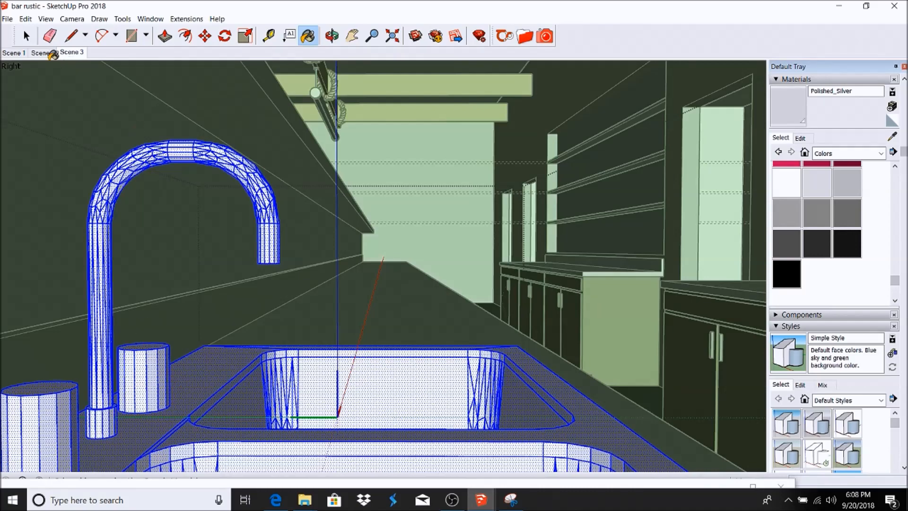
left_click(24, 30)
left_click(81, 51)
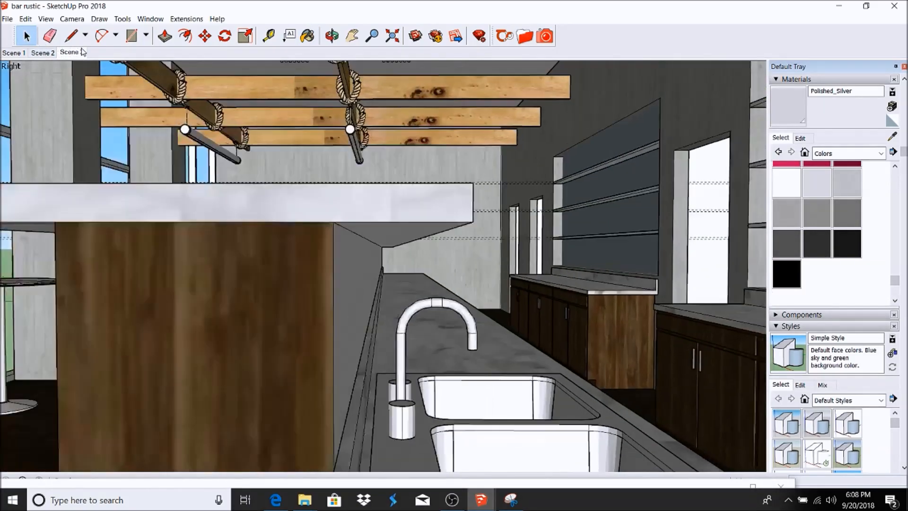
scroll(514, 194, "down", 3)
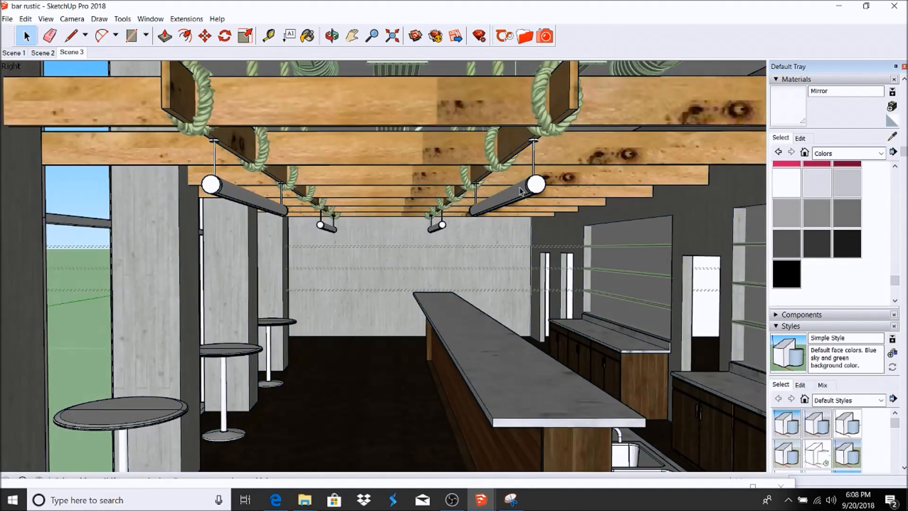
Step: Open the right hanging light fixture and paint its lamp tubes Copper Deco
scroll(518, 188, "up", 3)
left_click(518, 188)
double_click(519, 188)
triple_click(518, 189)
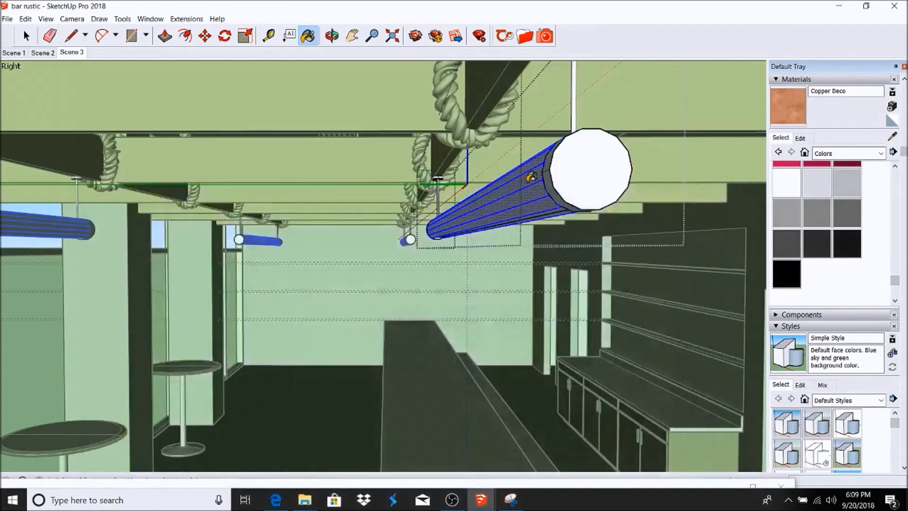
left_click(547, 170)
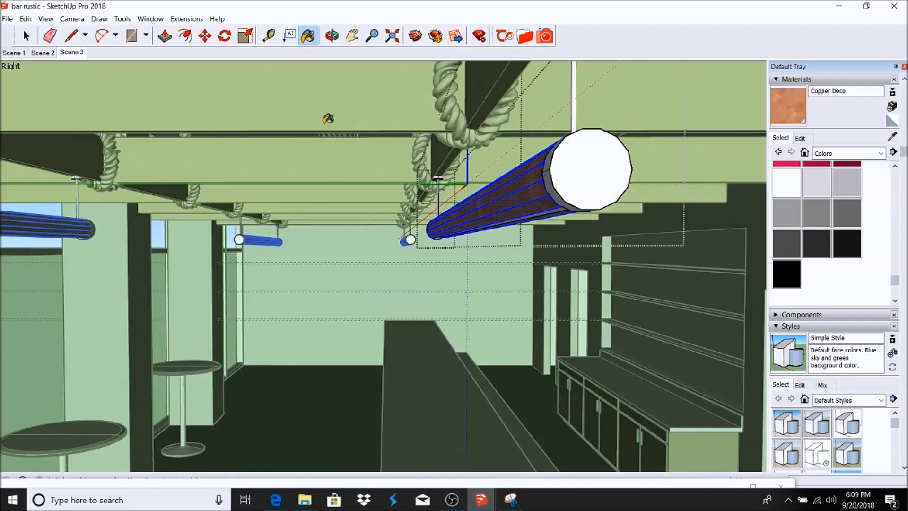
Step: Fill the tube end caps with Copper Deco
left_click(26, 35)
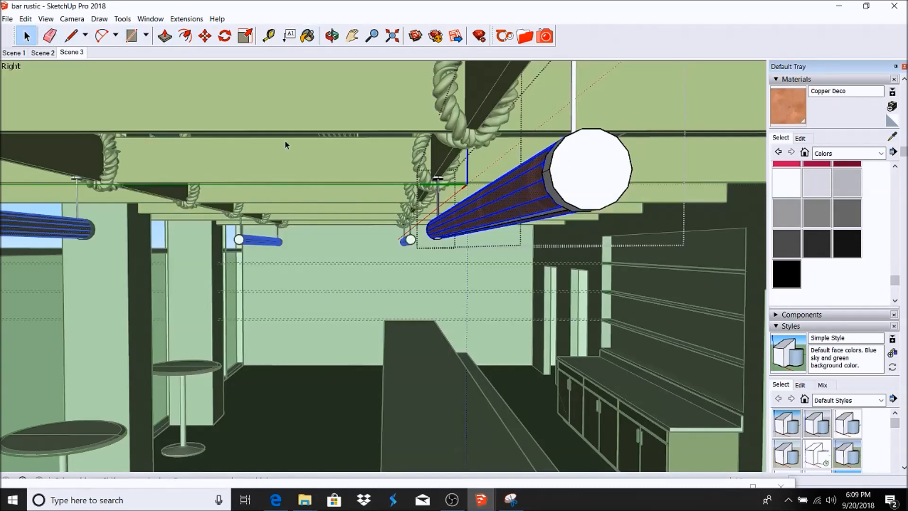
left_click(574, 168)
left_click(308, 35)
left_click(575, 151)
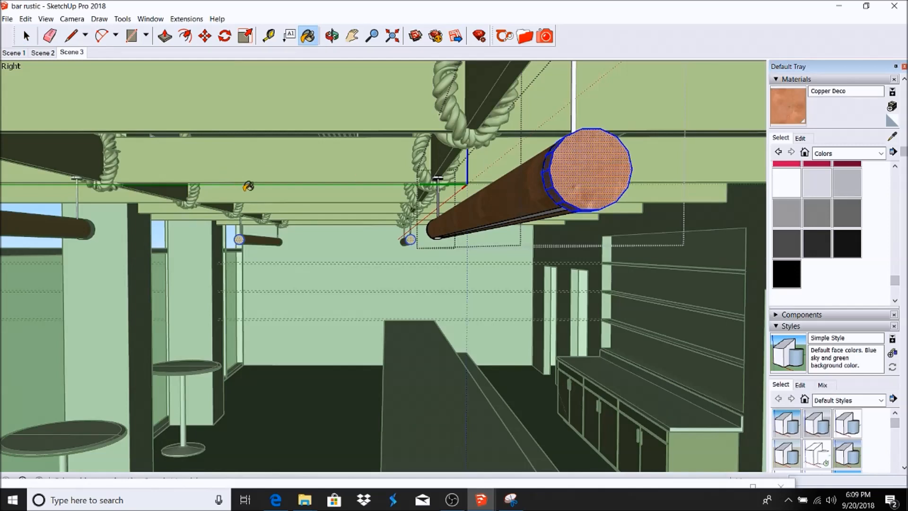
scroll(349, 254, "down", 3)
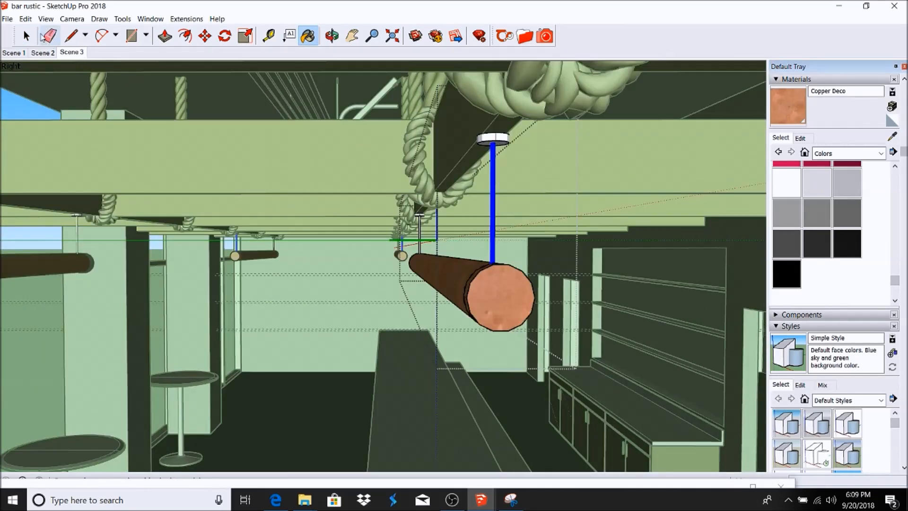
Step: Paint the hanging rod's top cap Copper Deco and return to the Scene 3 view
left_click(26, 36)
left_click(491, 140)
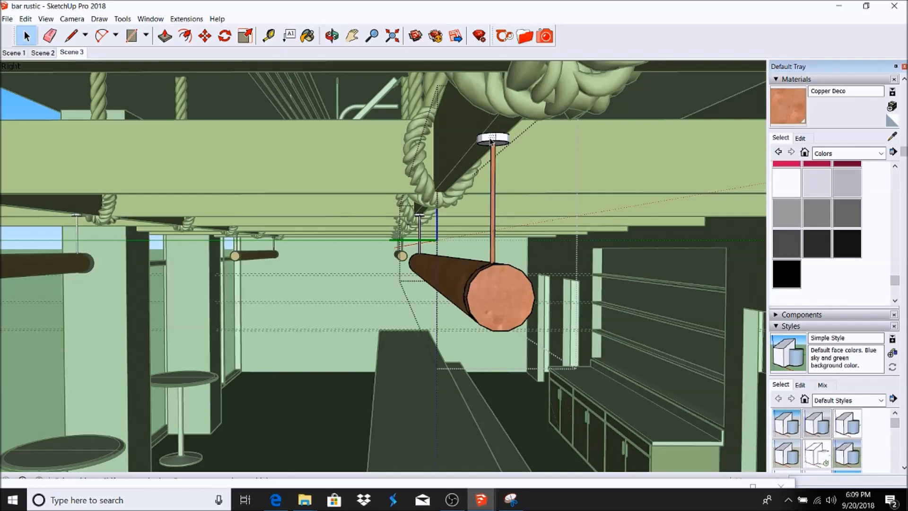
left_click(492, 140)
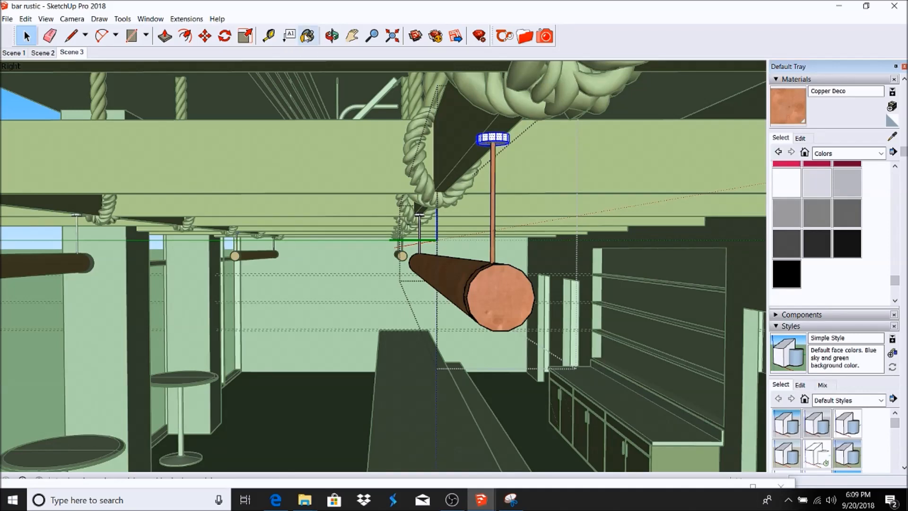
left_click(307, 36)
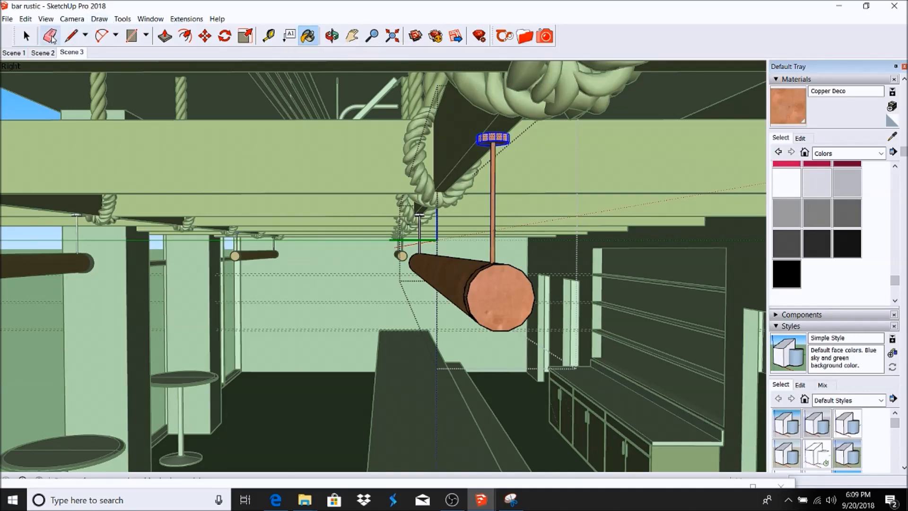
key("space")
left_click(69, 52)
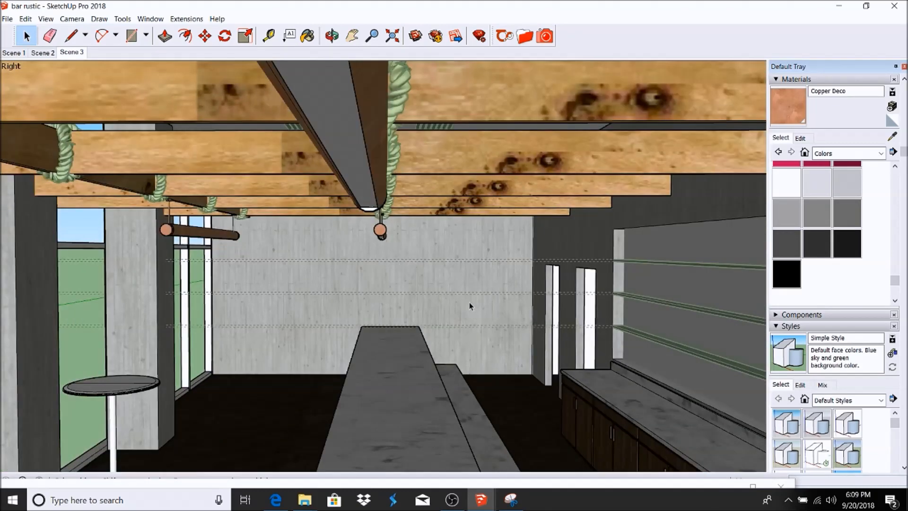
Step: Open the diagonal ceiling light and paint its underside with the Fluorescent 65W mid emitter
left_click(356, 148)
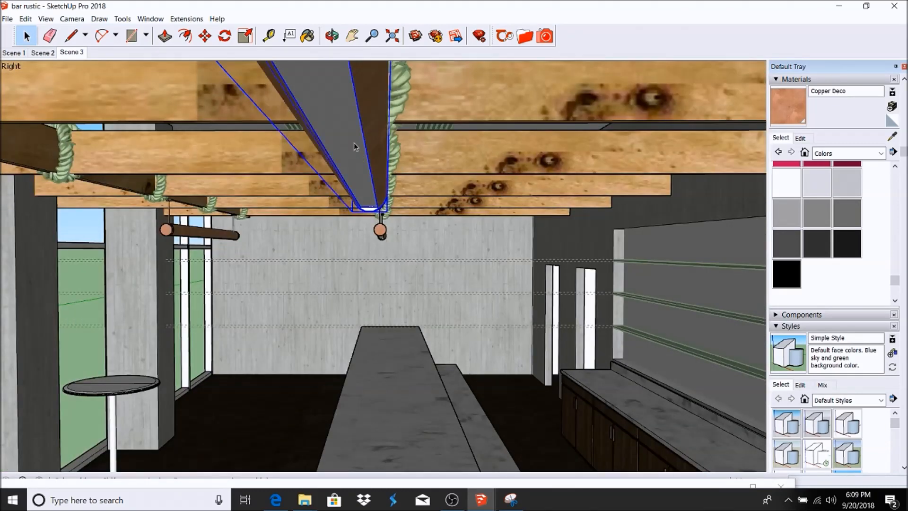
double_click(348, 133)
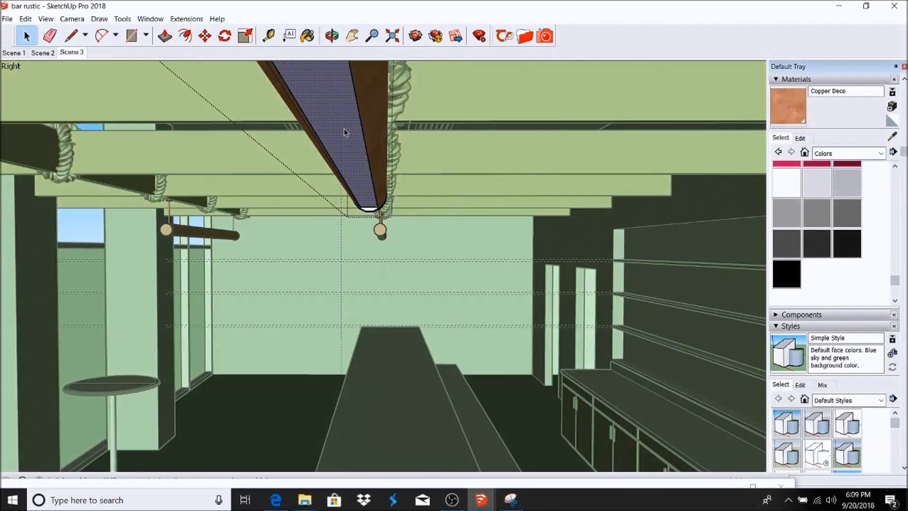
left_click(524, 36)
left_click(131, 197)
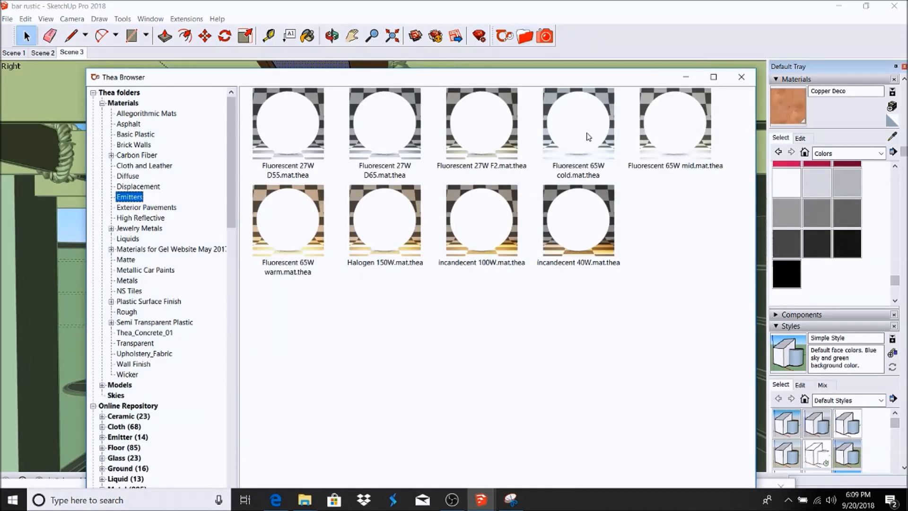
left_click(675, 123)
left_click(685, 76)
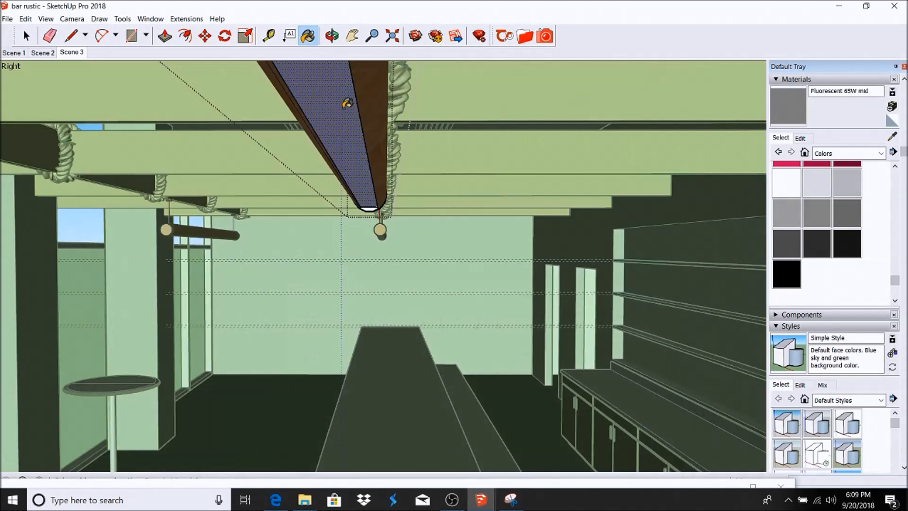
left_click(347, 101)
Step: Close the ceiling light's group and return to the Scene 3 camera view
scroll(399, 124, "down", 4)
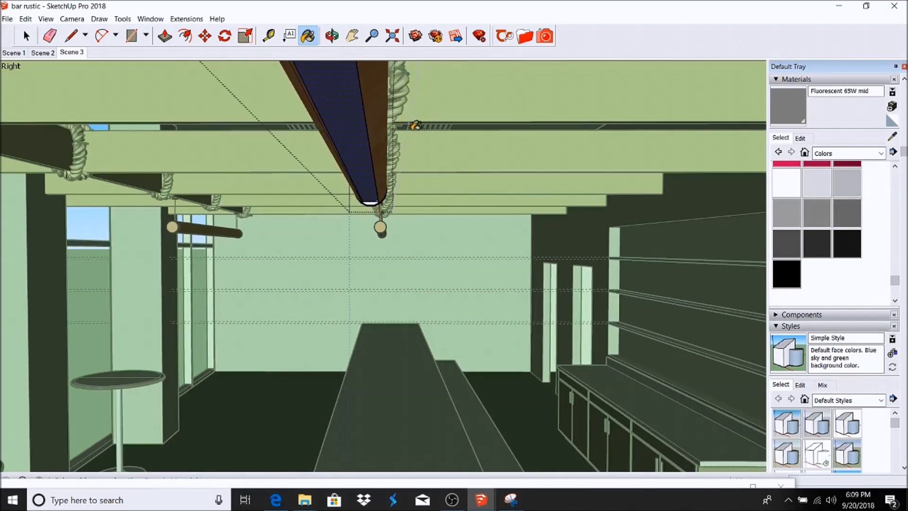
scroll(14, 107, "up", 3)
scroll(38, 74, "up", 1)
left_click(26, 36)
left_click(300, 227)
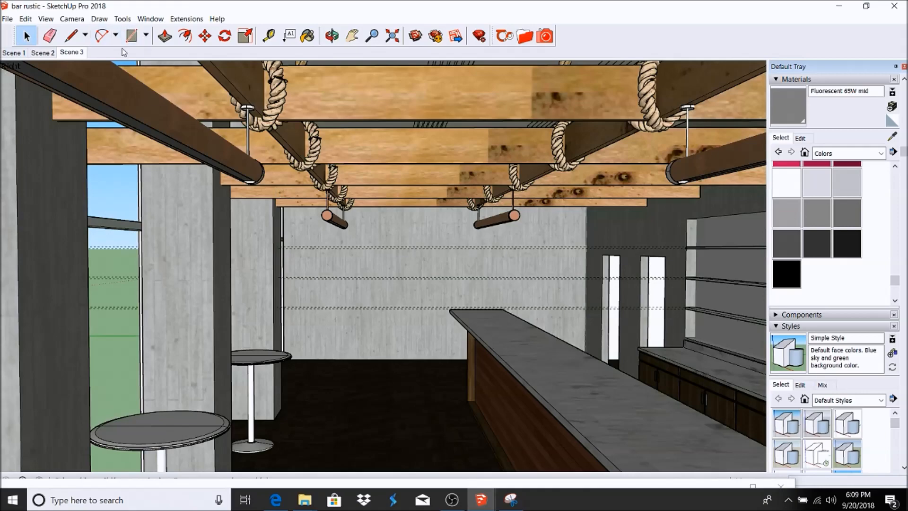
left_click(70, 53)
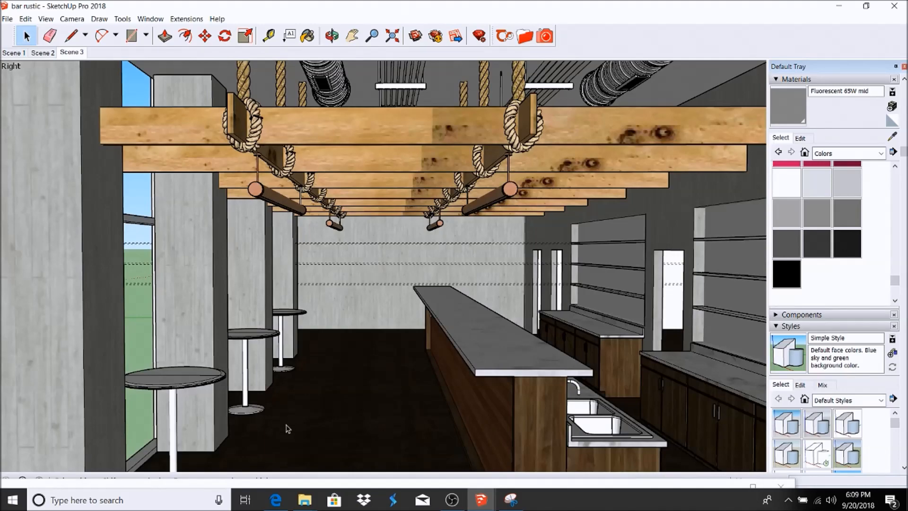
Step: Run a Thea test render of Scene 3, then restore the window back to SketchUp
left_click_drag(305, 483, 305, 2)
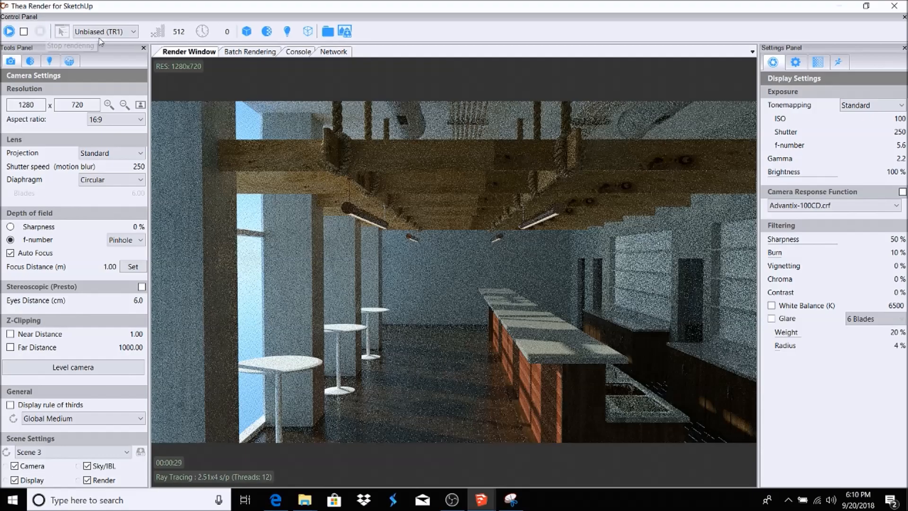
left_click(866, 6)
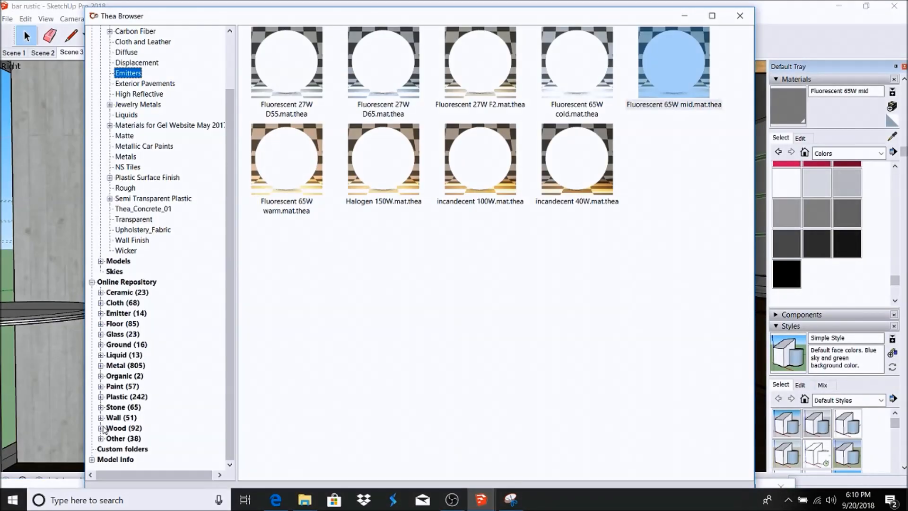
left_click(102, 429)
Step: Paint the bar side with the online ipz_short_board_nailed wood and switch to Scene 3
left_click(124, 366)
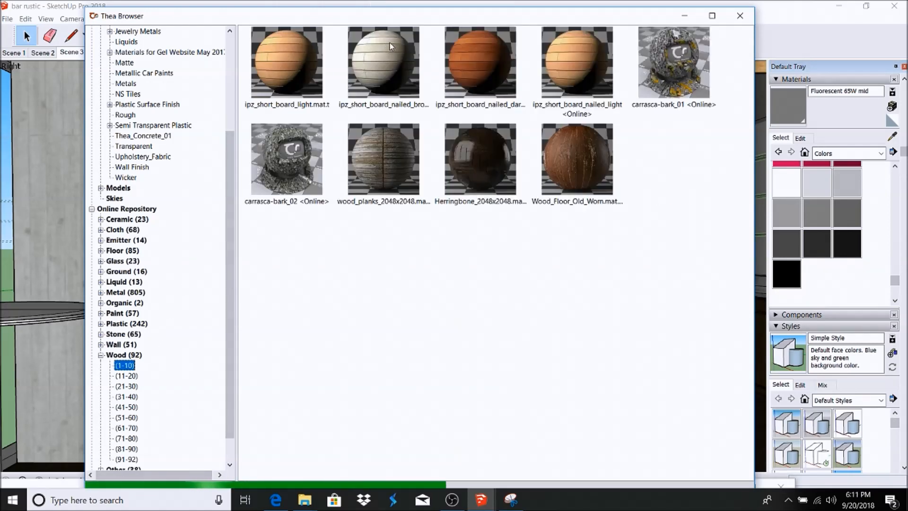
left_click(390, 43)
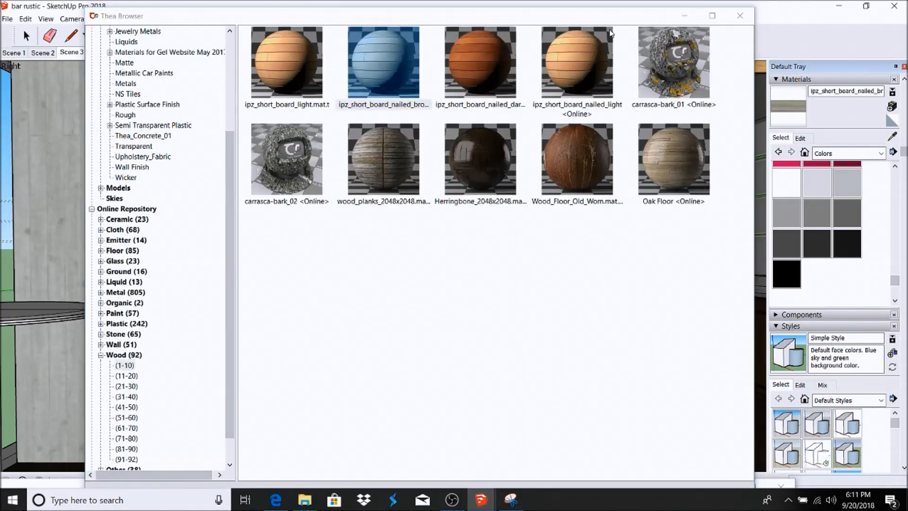
left_click(740, 15)
left_click(529, 301)
left_click(72, 52)
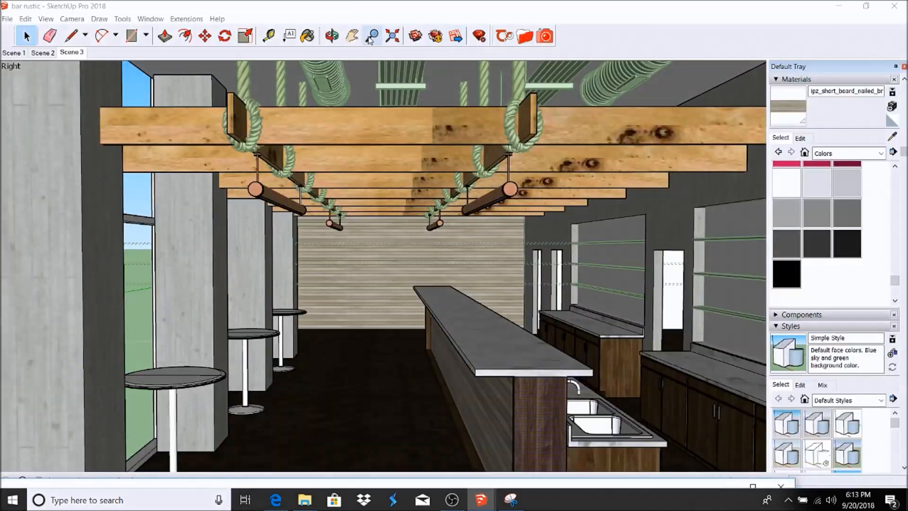
Step: Sample 2x2_08_ns_tiles from the bar and paint the bar's end panel with it
left_click(308, 36)
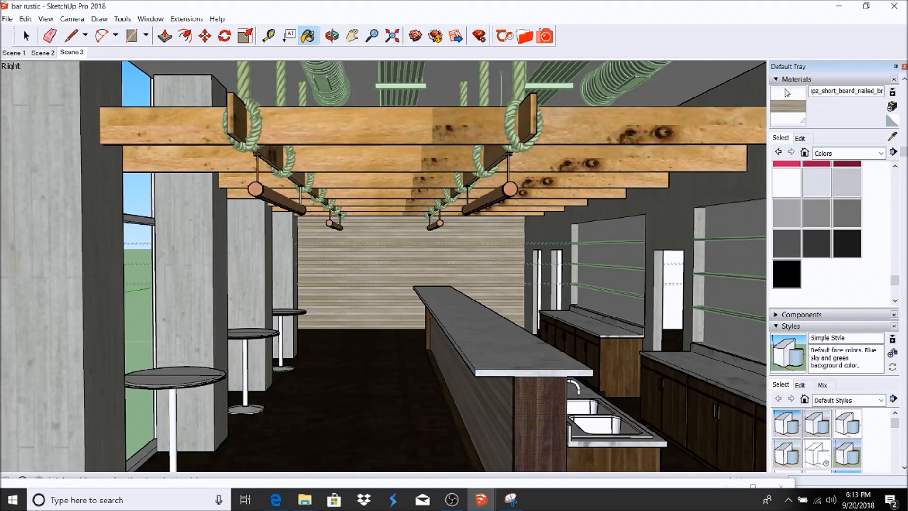
left_click(892, 136)
left_click(529, 398)
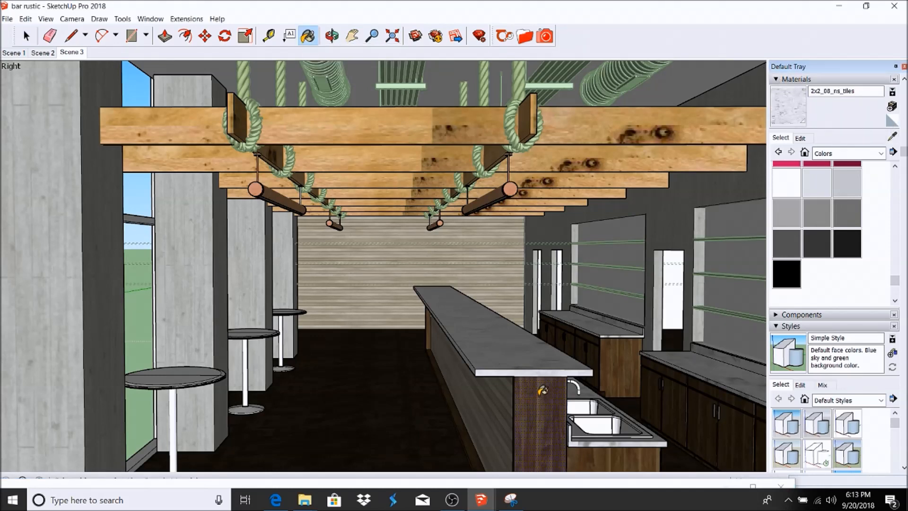
left_click(538, 395)
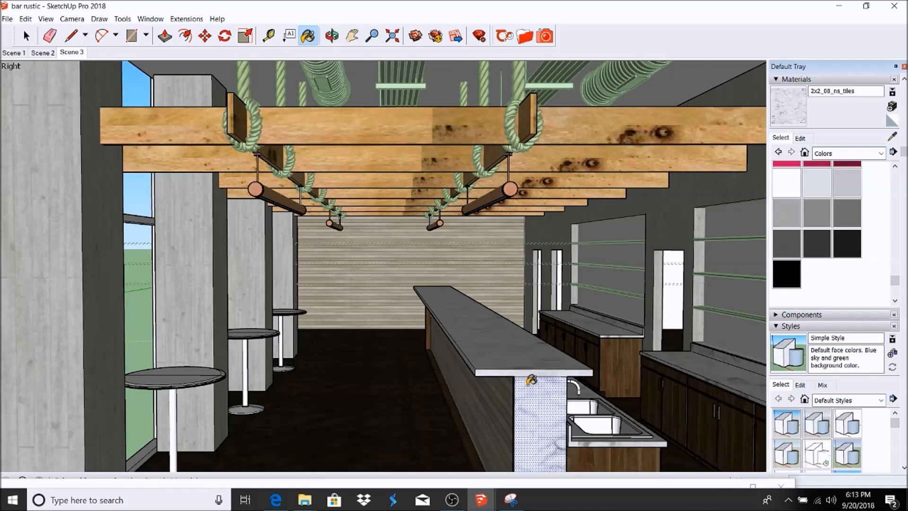
Step: Pan and zoom to check the tiled end panel, then return to Scene 3
left_click(352, 36)
mouse_move(516, 398)
left_mouse_down()
mouse_move(509, 345)
mouse_move(588, 317)
mouse_move(550, 270)
left_mouse_up()
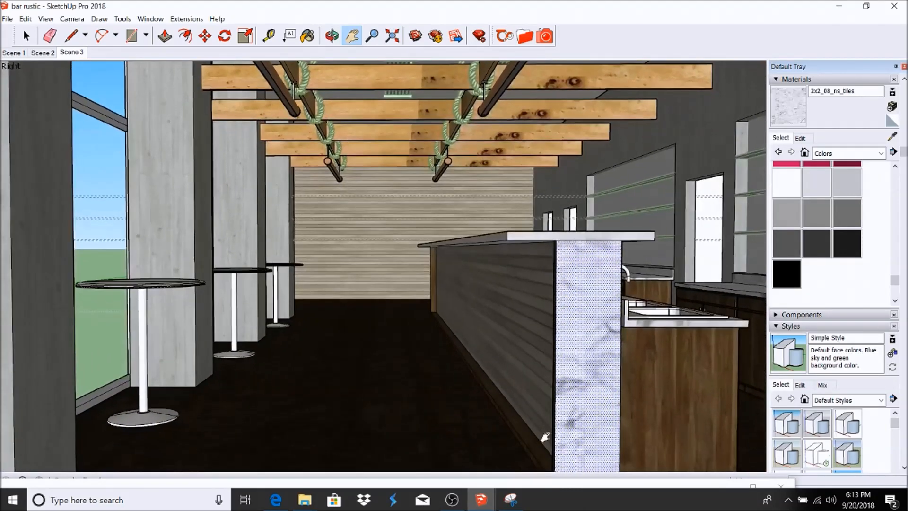
key("b")
scroll(542, 430, "up", 5)
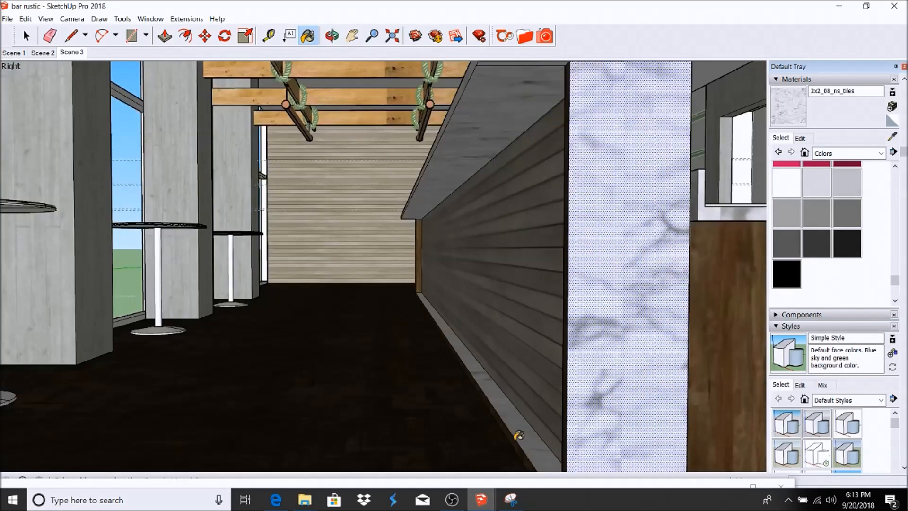
scroll(432, 240, "up", 3)
scroll(432, 240, "up", 4)
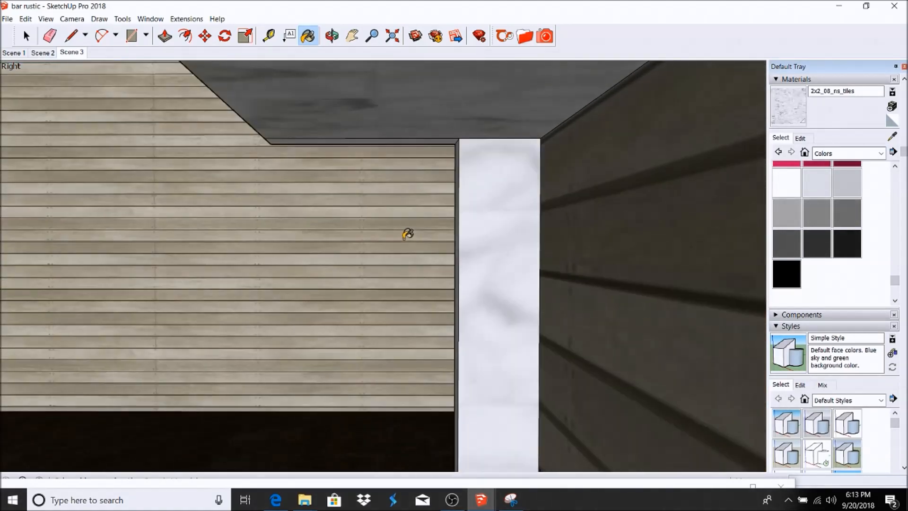
scroll(476, 203, "down", 1)
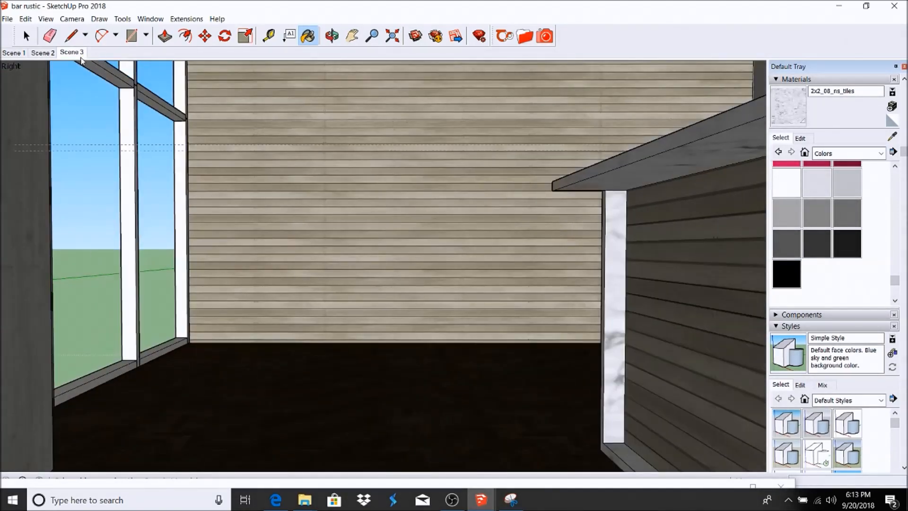
left_click(78, 52)
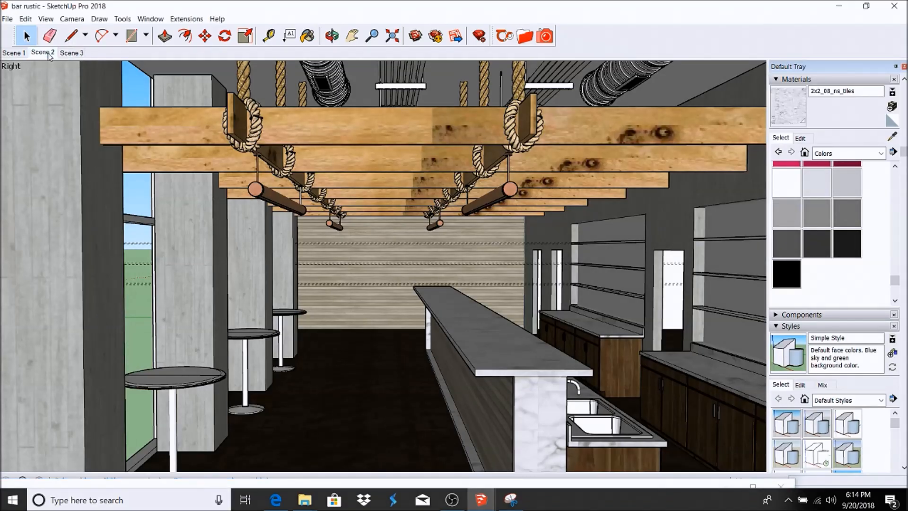
Step: Switch to the Scene 2 camera view of the bar interior
left_click(47, 53)
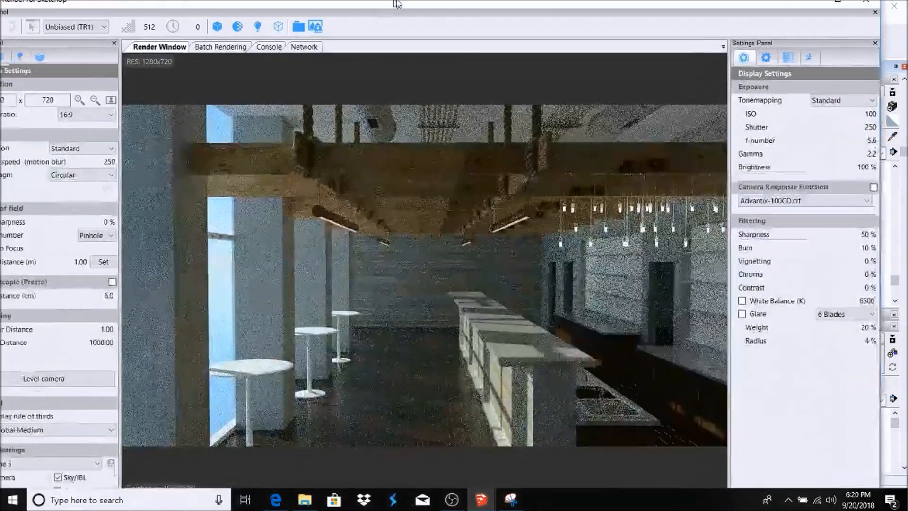
Step: Maximize Thea, open Light Settings and begin placing a new light in the model
double_click(397, 3)
left_click(49, 61)
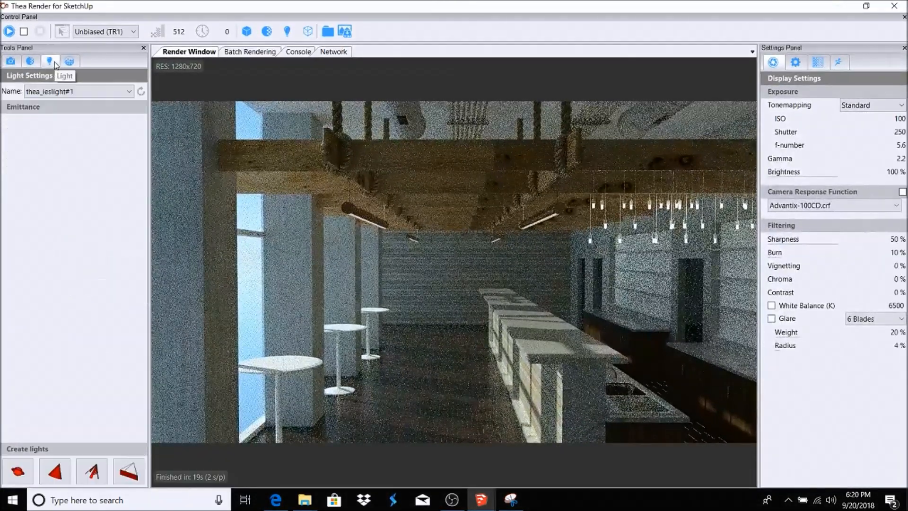
left_click(98, 473)
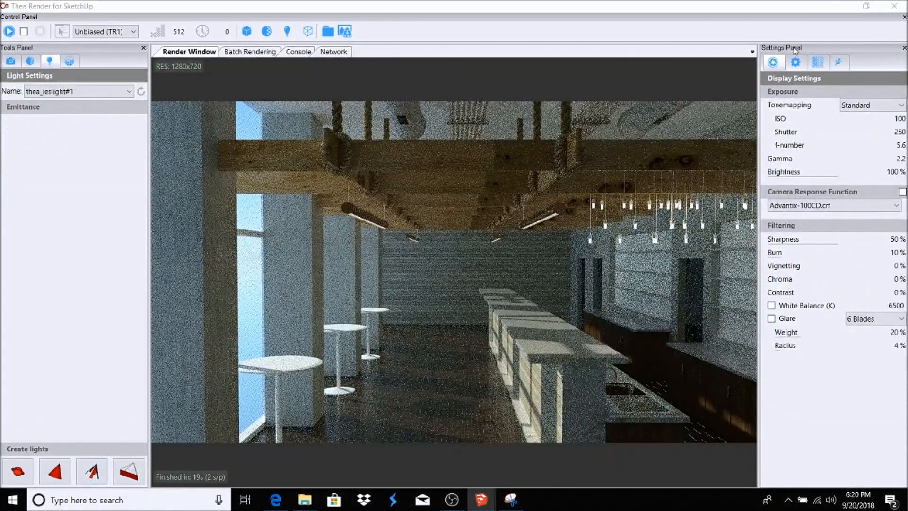
mouse_move(782, 8)
left_mouse_down()
mouse_move(439, 315)
mouse_move(355, 436)
left_mouse_up()
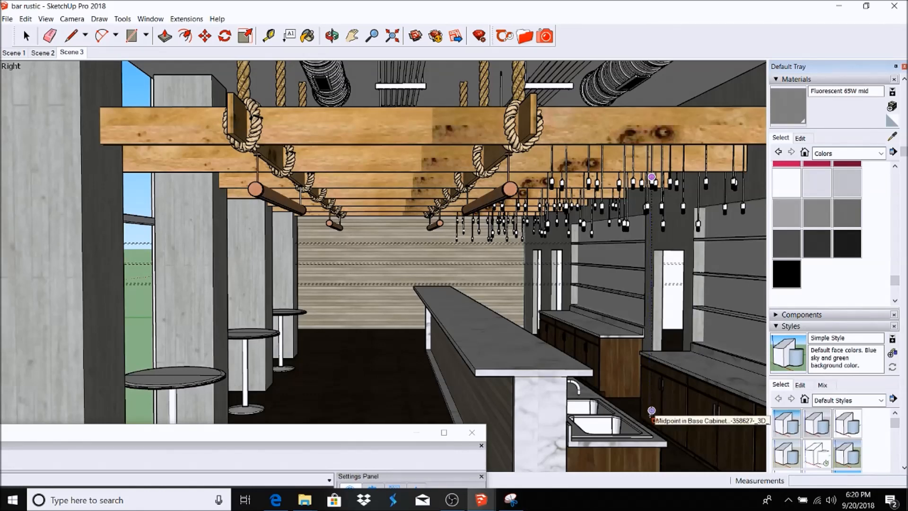
scroll(651, 411, "up", 5)
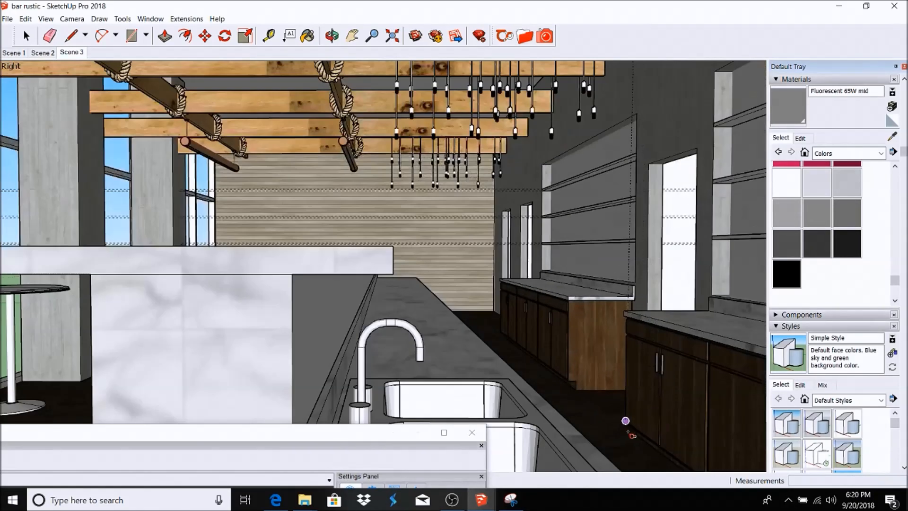
scroll(629, 420, "down", 5)
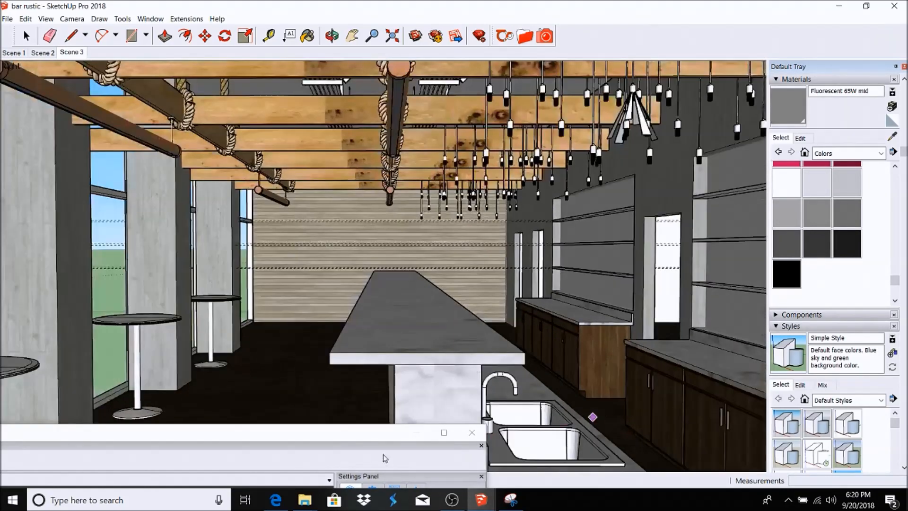
double_click(375, 433)
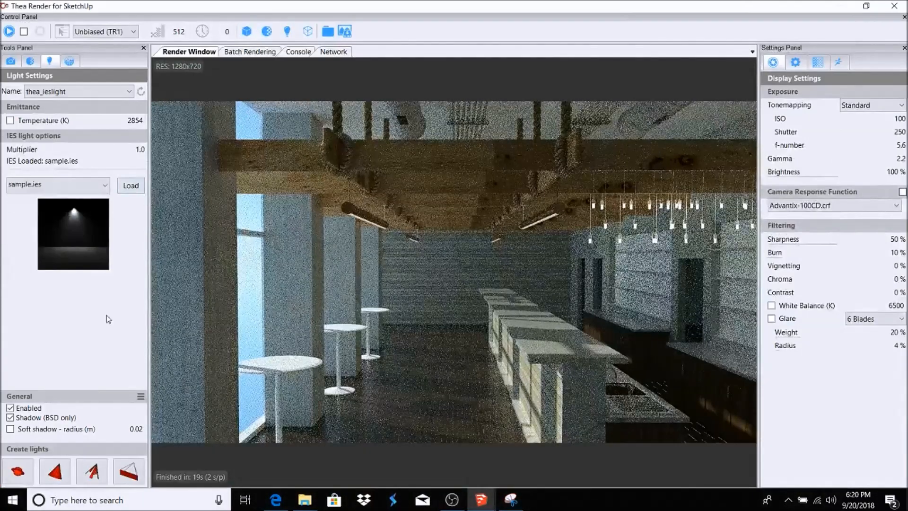
Step: Give the light the 11.ies profile with multiplier 15, load it and re-render
left_click(104, 187)
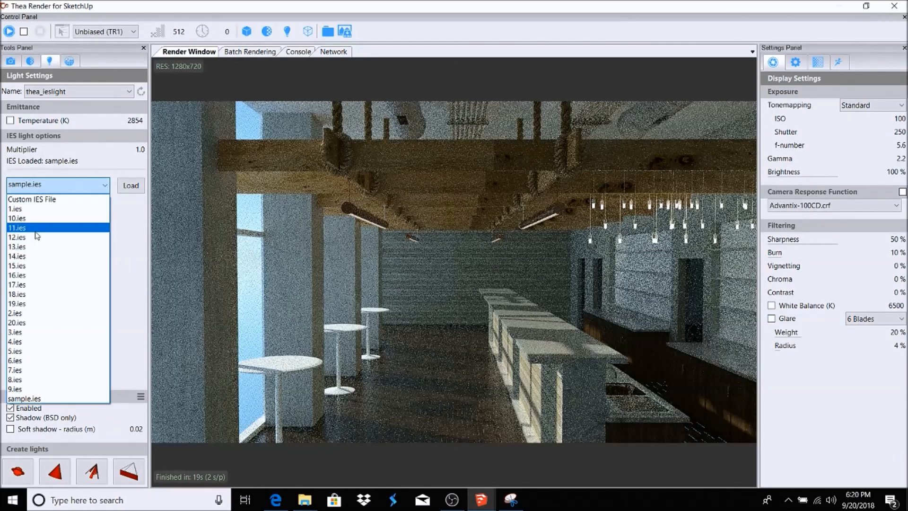
left_click(36, 231)
left_click(143, 151)
left_click(135, 148)
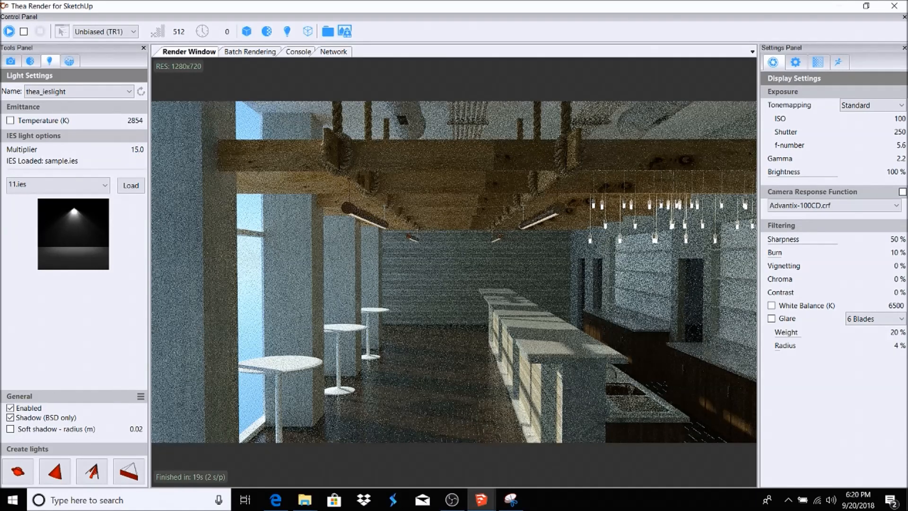
left_click(135, 186)
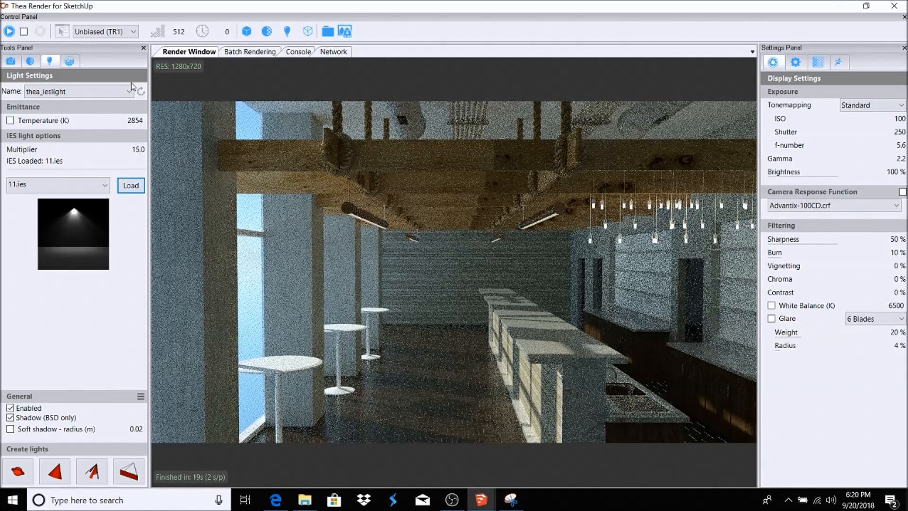
left_click(9, 31)
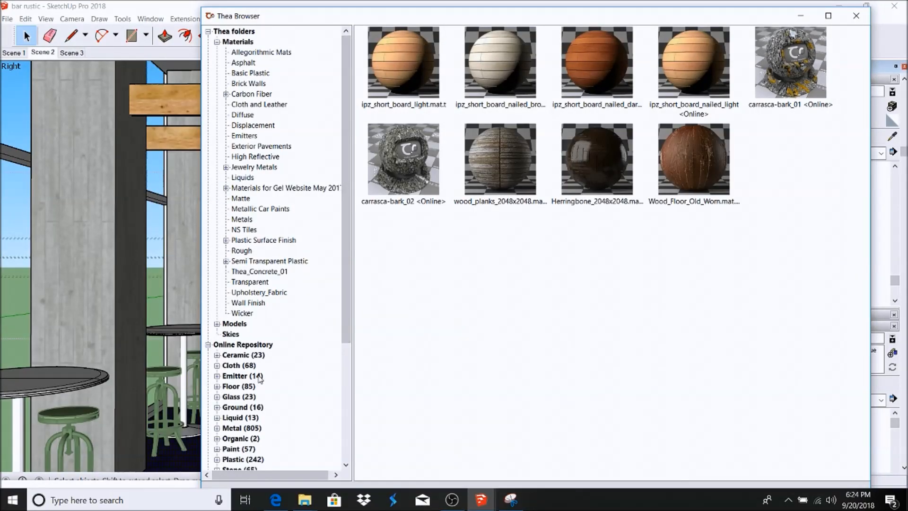
Step: Download the Stained-black-oak material from the Thea online repository's Floor category
left_click(217, 386)
scroll(351, 158, "down", 7)
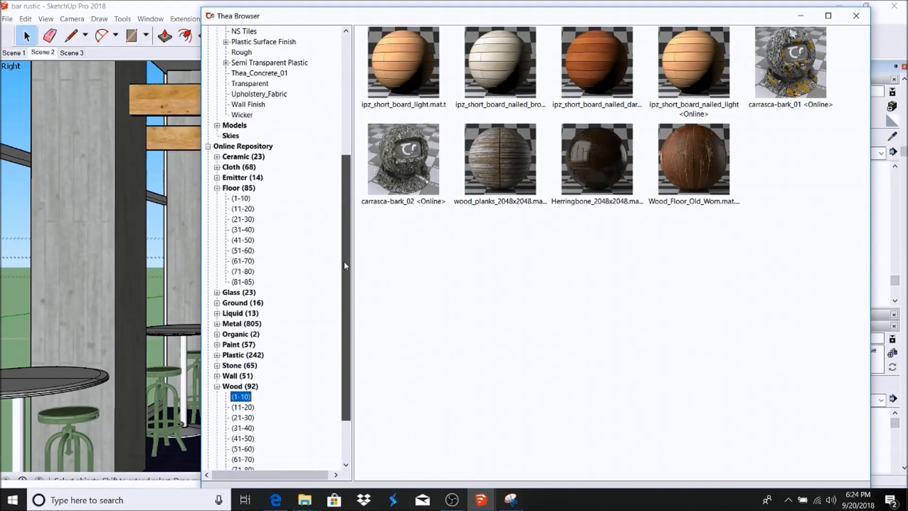
left_click(245, 168)
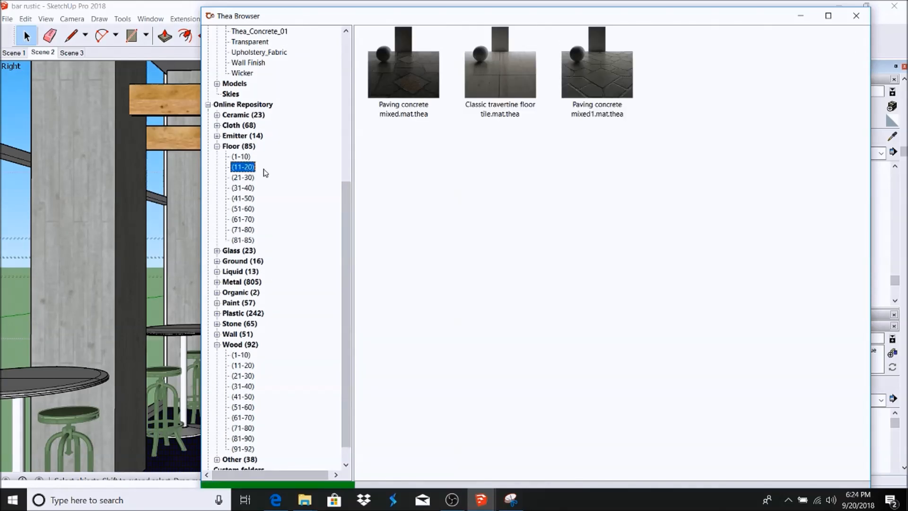
left_click(243, 209)
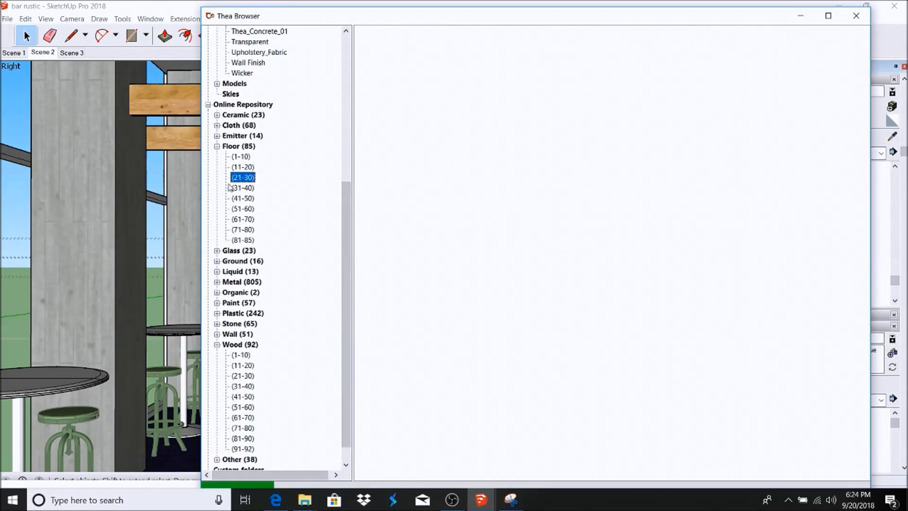
left_click(605, 362)
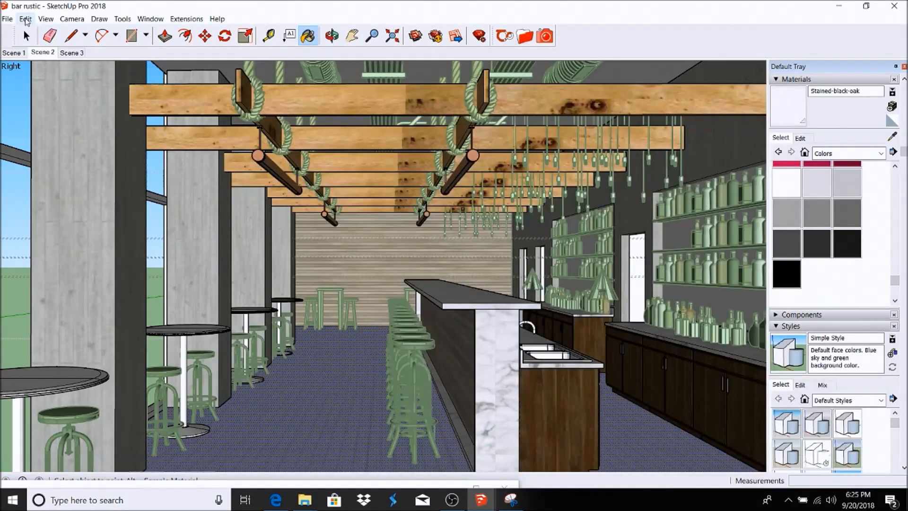
Step: Briefly open and close the left column group, then move the Thea render window up over the model
left_click(26, 36)
double_click(147, 176)
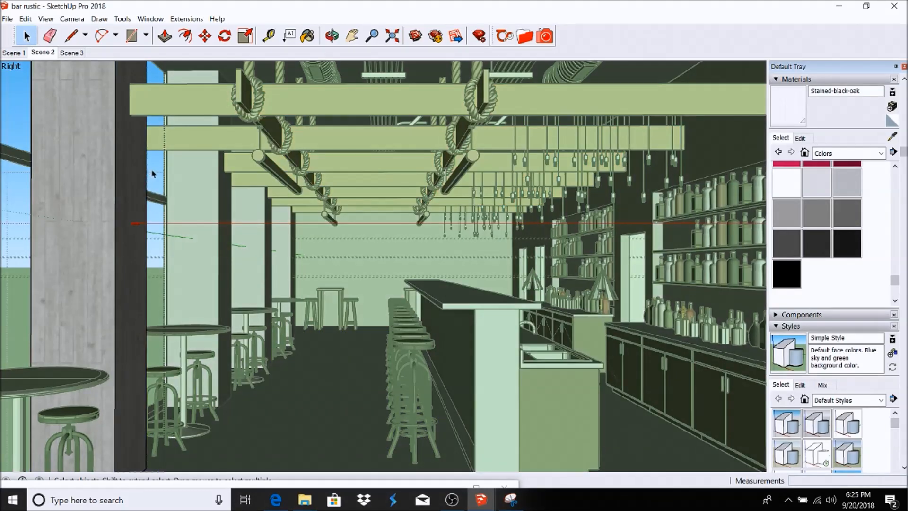
key("Escape")
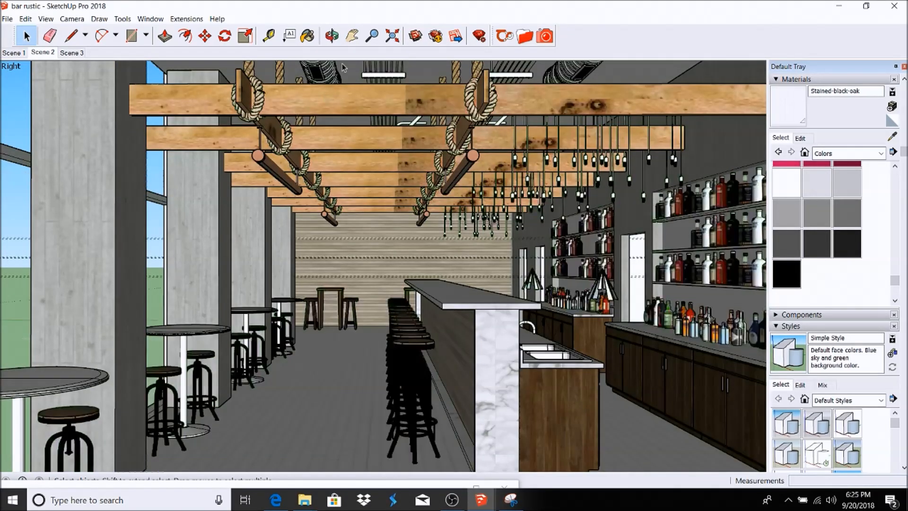
left_click(362, 482)
mouse_move(362, 485)
left_mouse_down()
mouse_move(481, 131)
mouse_move(481, 1)
left_mouse_up()
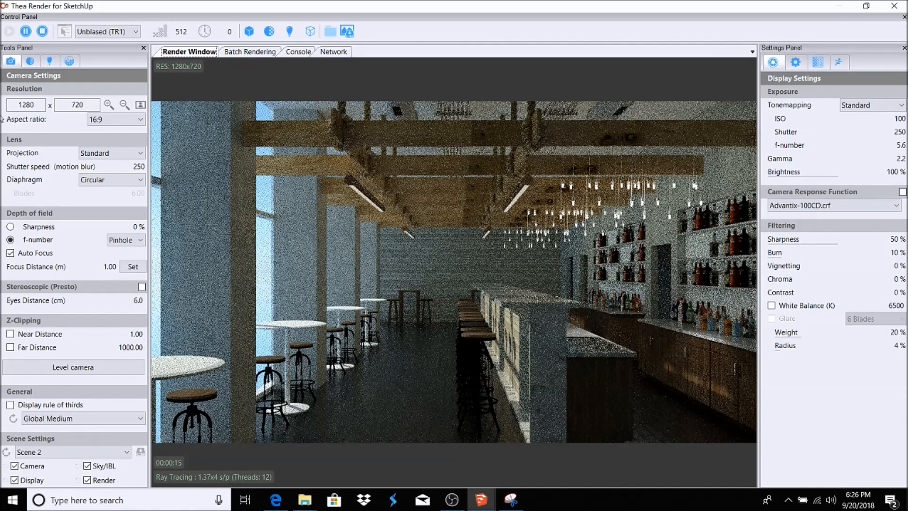
Step: Zoom in and out on the progressing Scene 2 Thea test render to review it
scroll(363, 405, "up", 1)
scroll(416, 338, "down", 1)
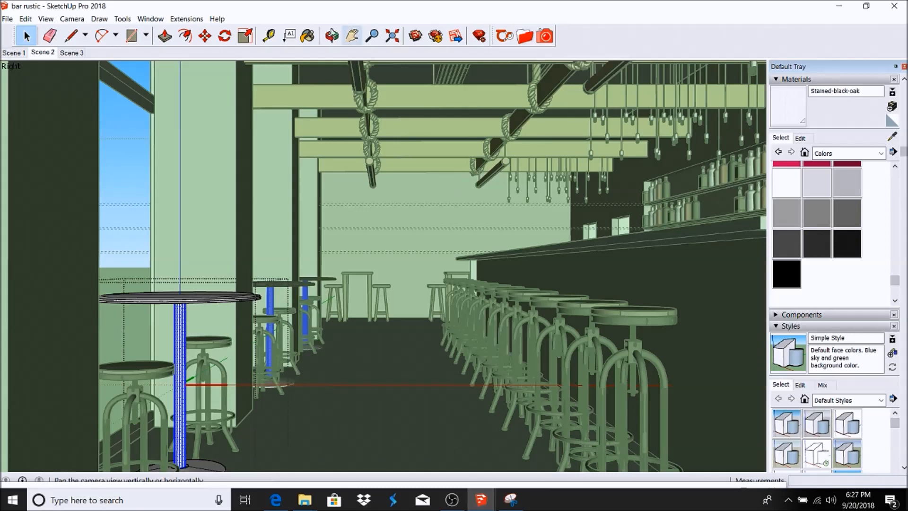
Step: Collapse the Thea Browser's Floor category and select both round tabletops
left_click(525, 37)
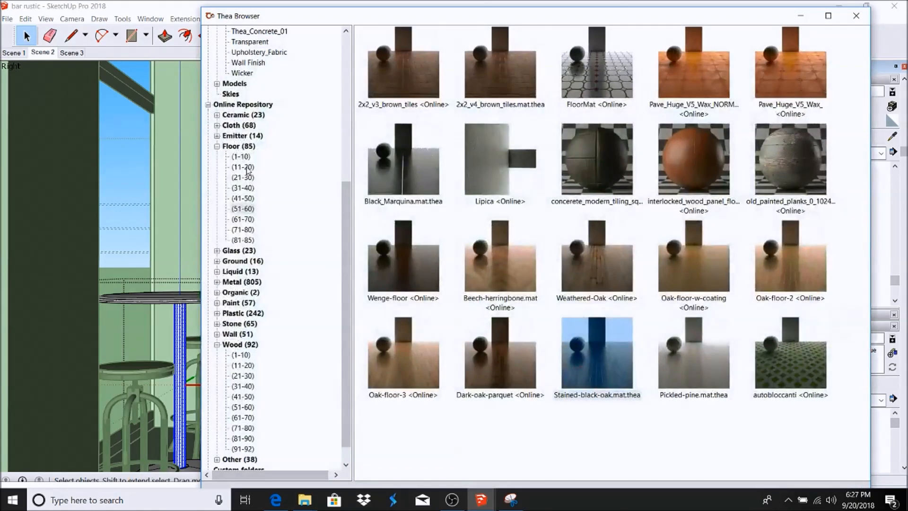
left_click(217, 146)
left_click(237, 146)
scroll(256, 142, "up", 7)
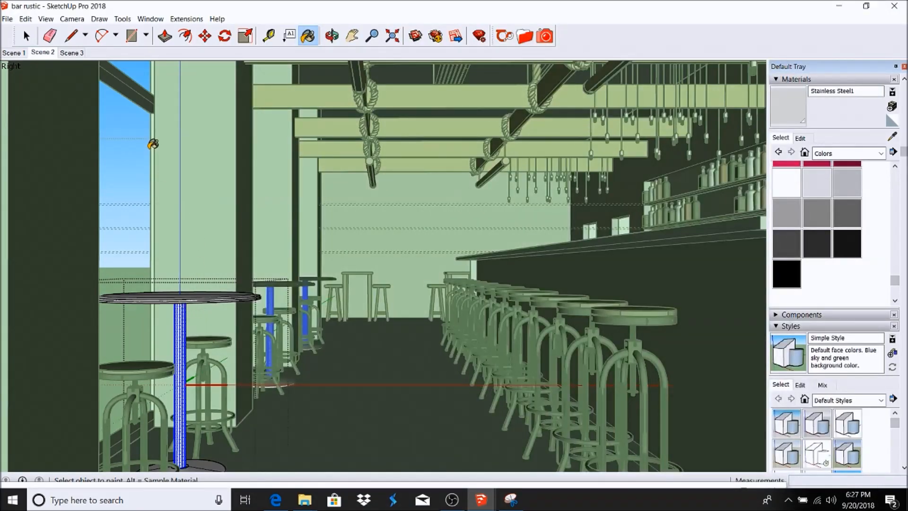
left_click(31, 37)
left_click(27, 36)
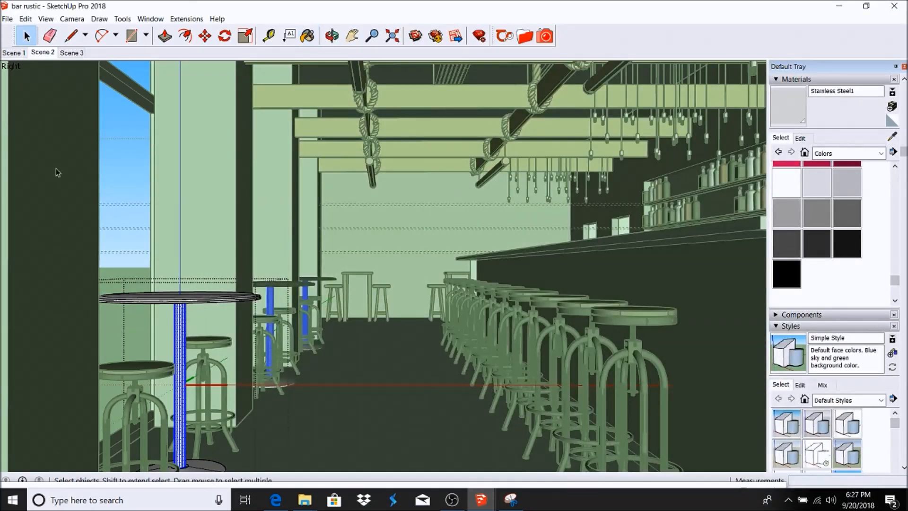
left_click(155, 302)
left_click(155, 303)
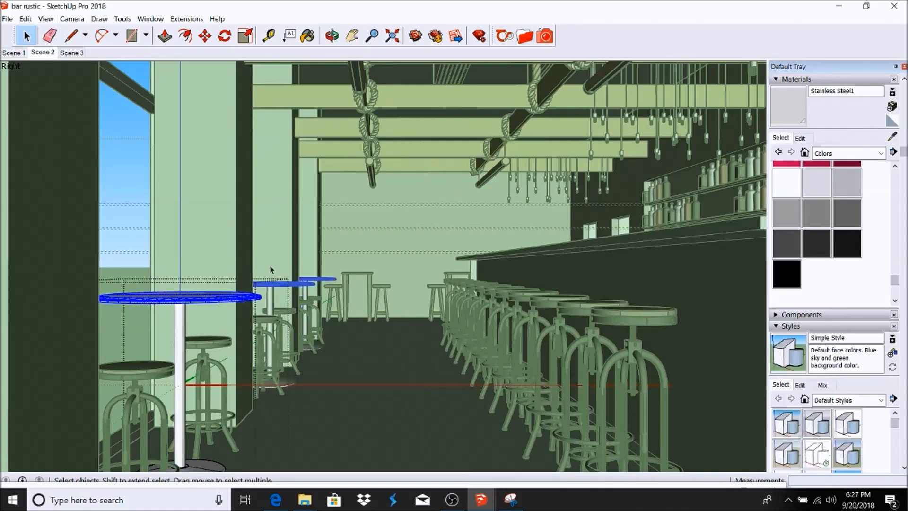
Step: Paint both round tabletops with the sampled 2x2_08_ns_tiles material, then exit the tabletop group
left_click(308, 37)
left_click(892, 137)
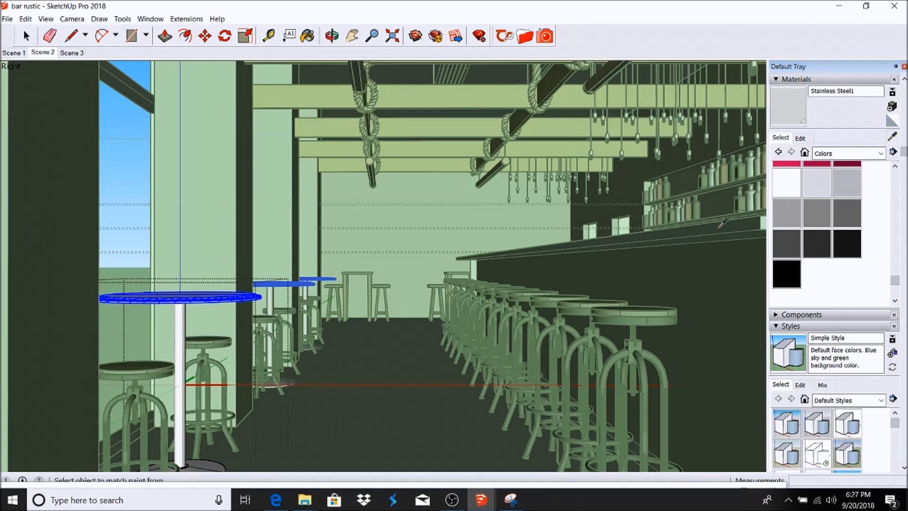
left_click(736, 220)
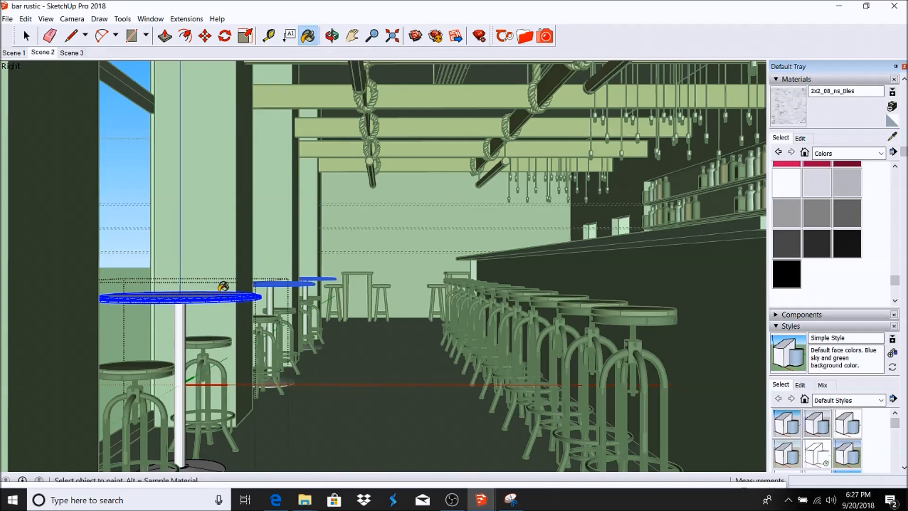
scroll(203, 293, "up", 4)
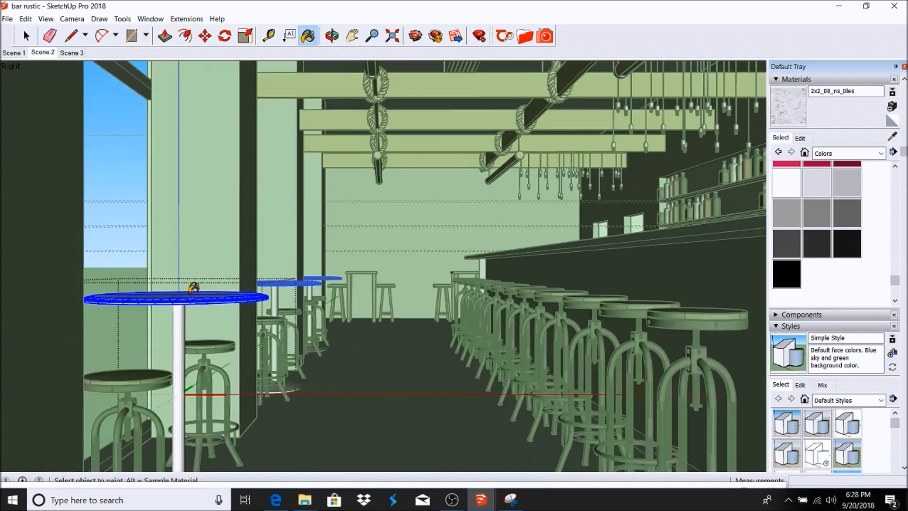
left_click(25, 34)
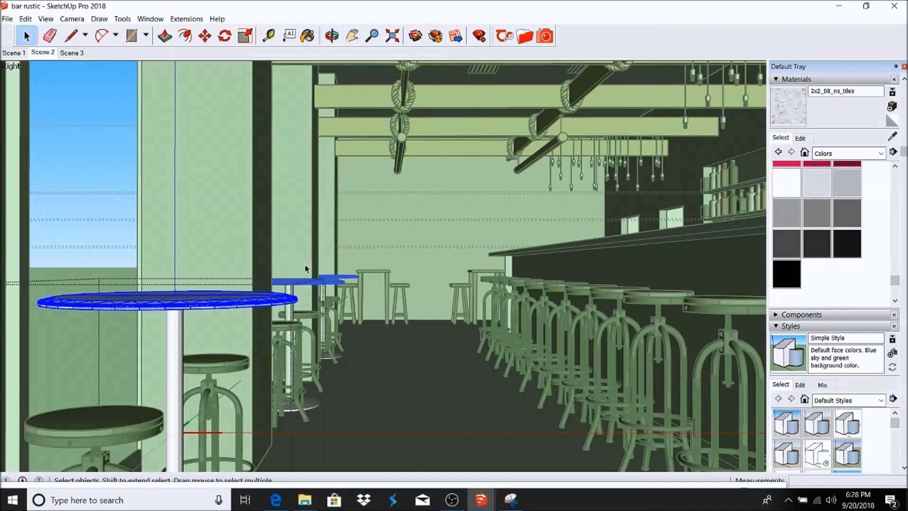
left_click(305, 265)
scroll(300, 289, "down", 4)
scroll(298, 376, "up", 5)
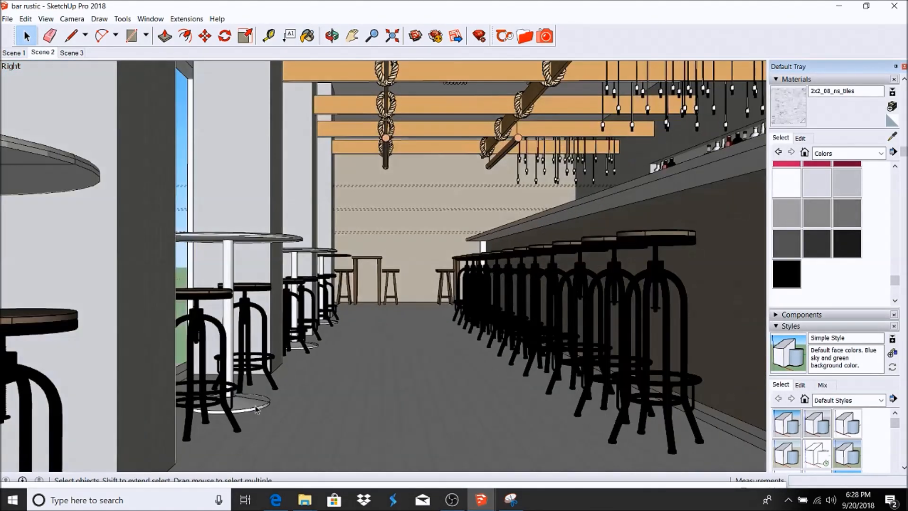
Step: Paint the nearest table's round base with Stainless Steel1 sampled from its pole
left_click(252, 408)
double_click(252, 408)
left_click(252, 408)
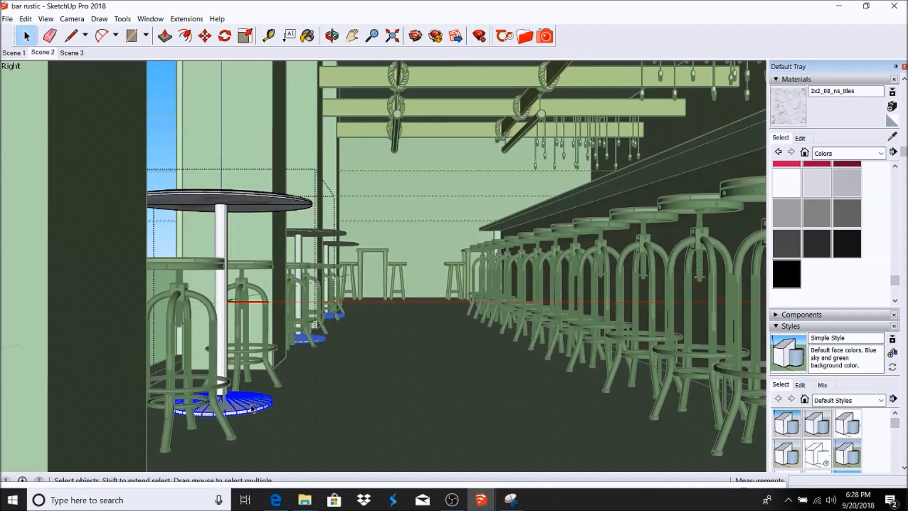
left_click(892, 137)
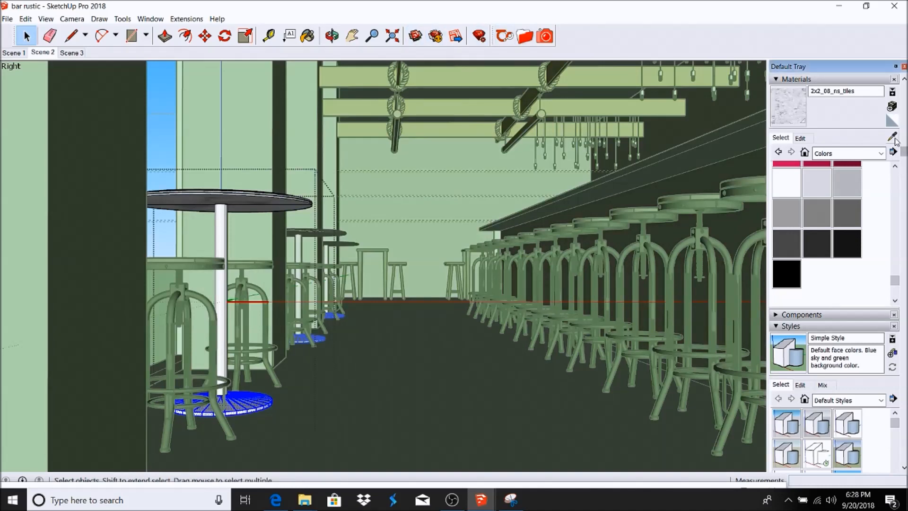
left_click(218, 220)
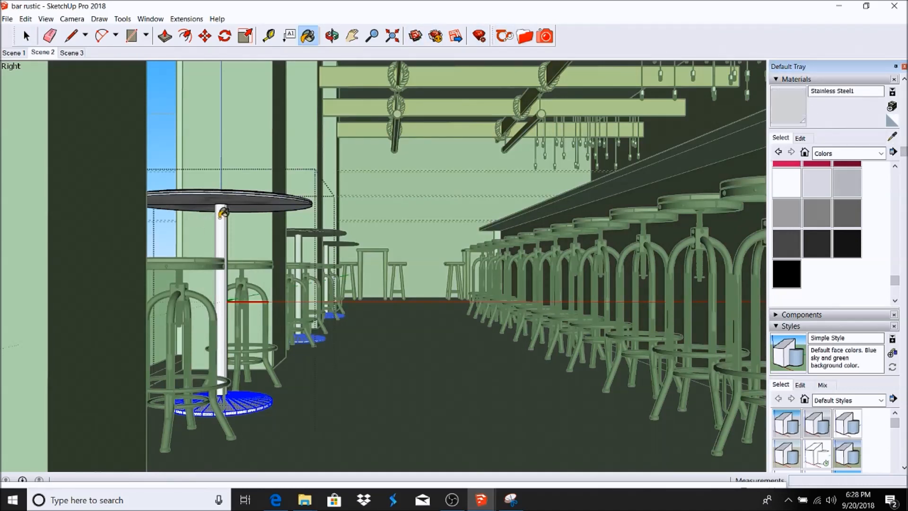
Step: Exit the table group and return to the Scene 2 camera view
left_click(26, 35)
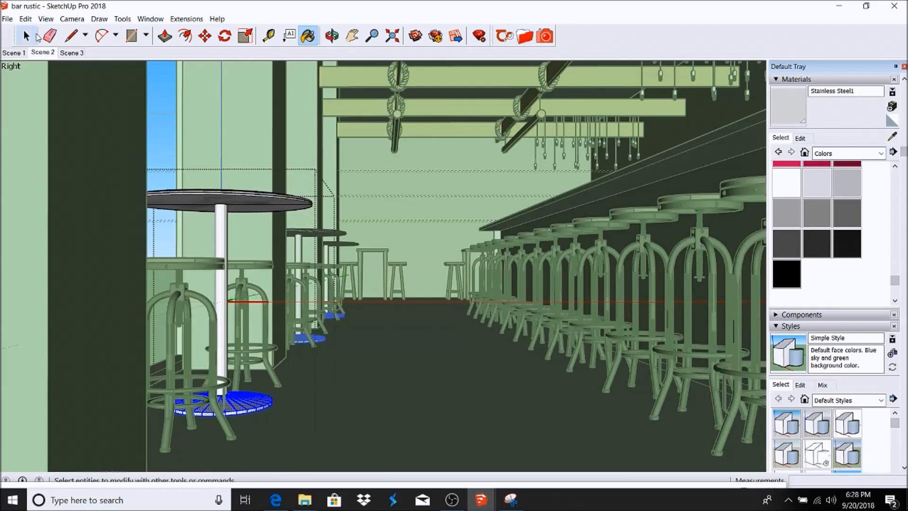
left_click(391, 191)
left_click(390, 191)
left_click(33, 53)
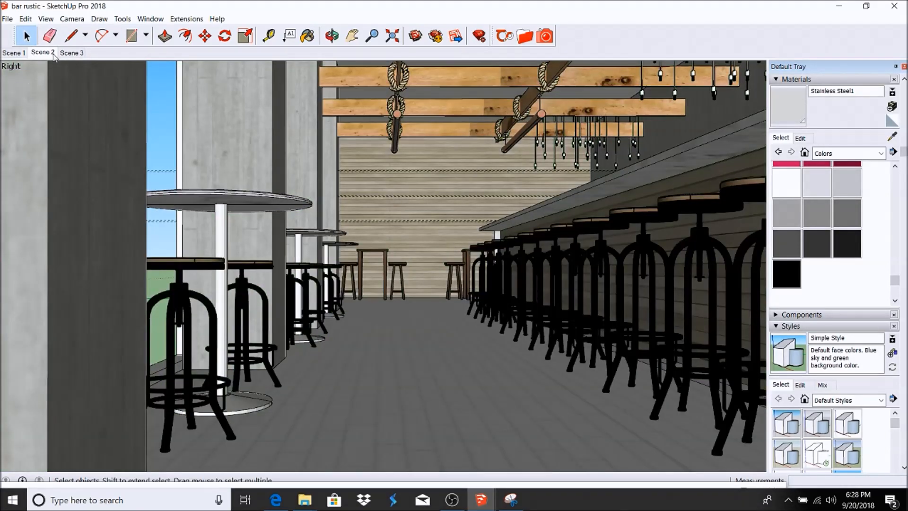
left_click(42, 53)
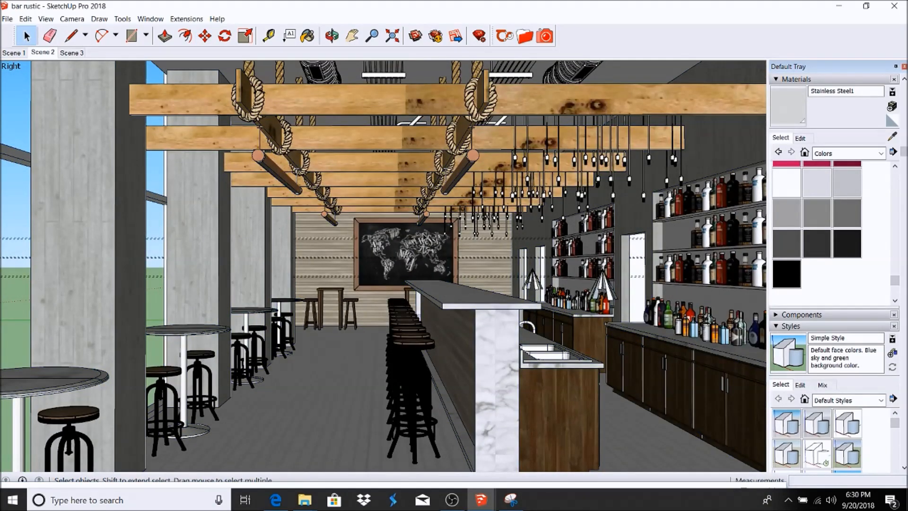
Step: Nudge the bar stool at the counter's far end a short distance to the left
scroll(406, 243, "up", 10)
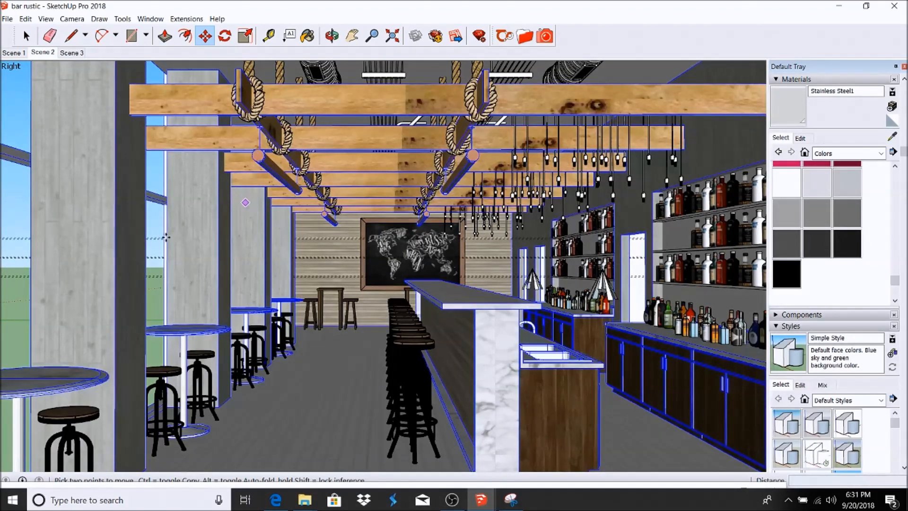
left_click(26, 36)
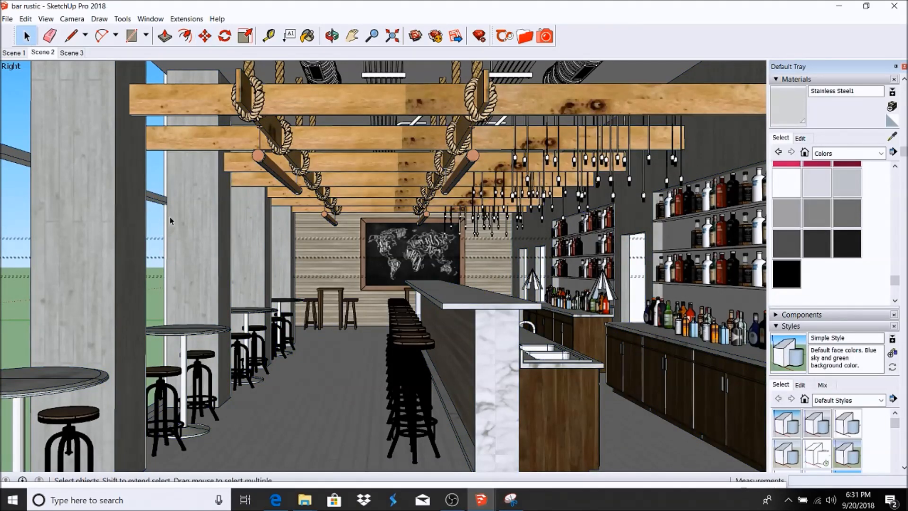
left_click(339, 296)
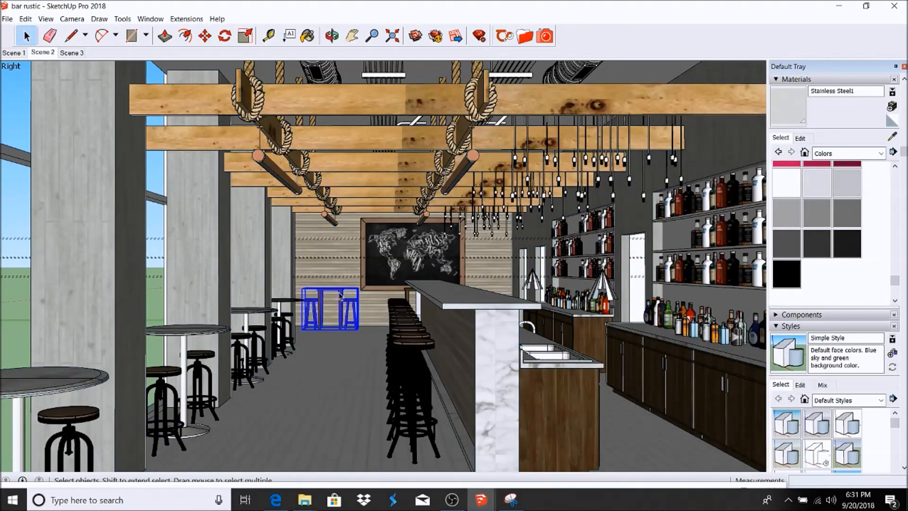
left_click(406, 293)
left_click(204, 36)
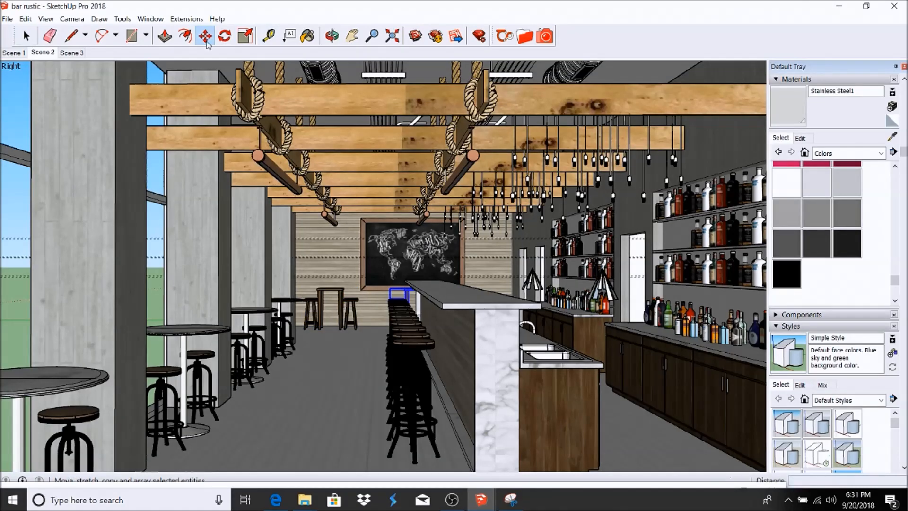
left_click(341, 338)
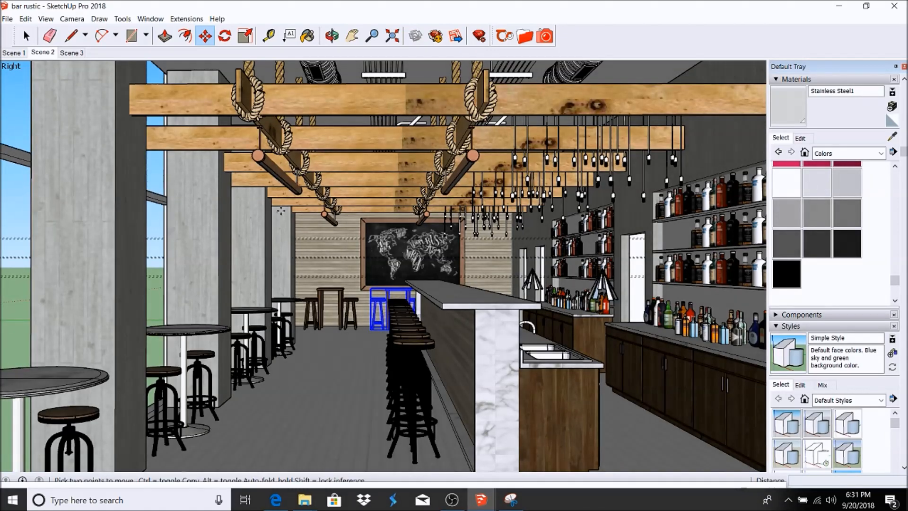
left_click(25, 36)
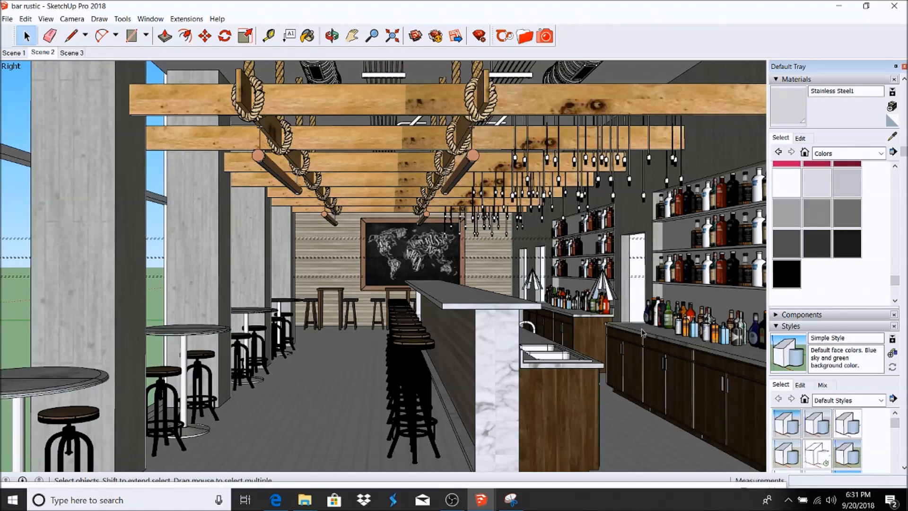
Step: Draw a rectangle face spanning the whole storefront window wall from Scene 2
left_click(331, 39)
left_click_drag(248, 182, 432, 274)
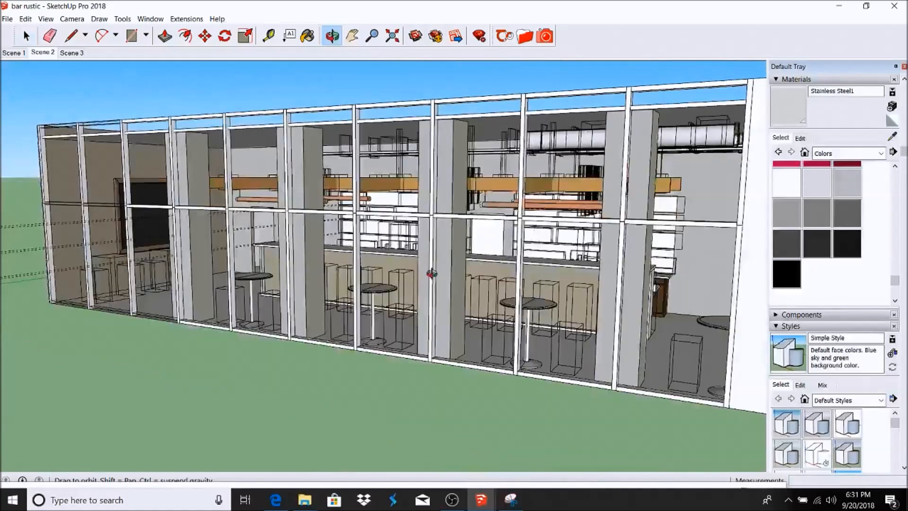
left_click(41, 53)
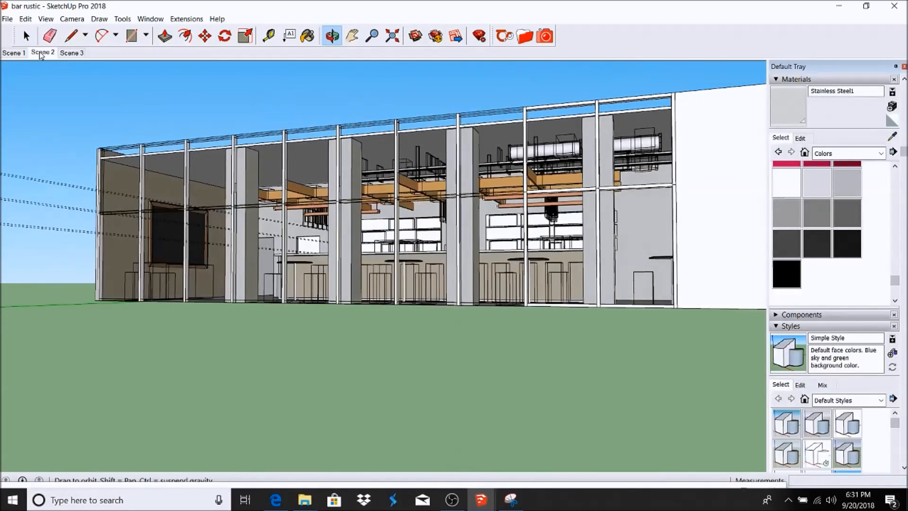
left_click(131, 36)
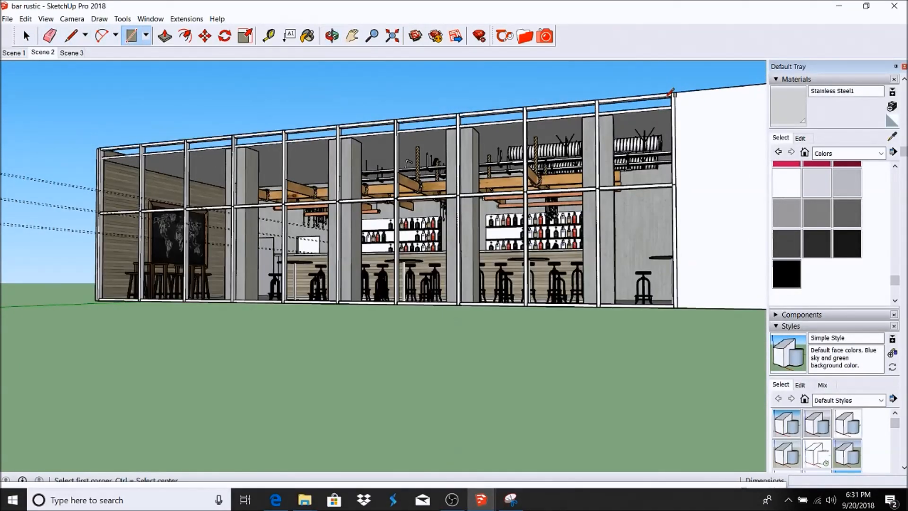
left_click(671, 96)
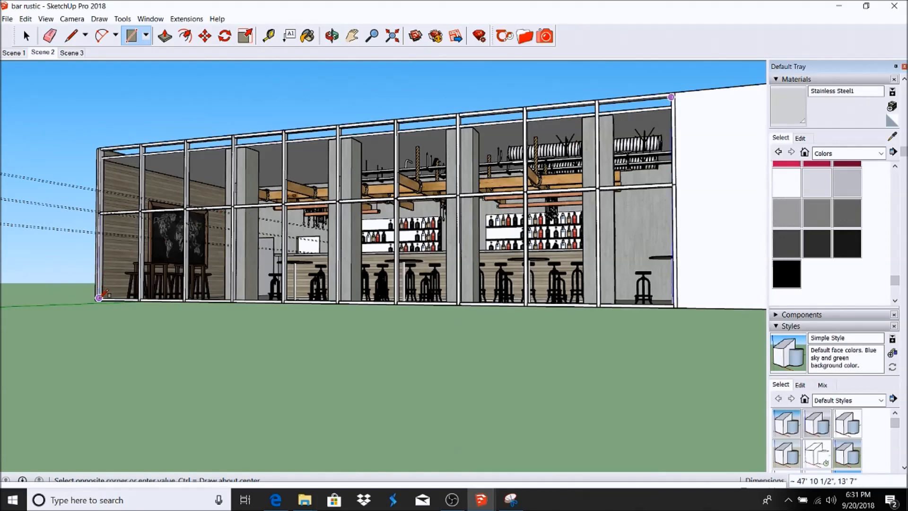
left_click(99, 298)
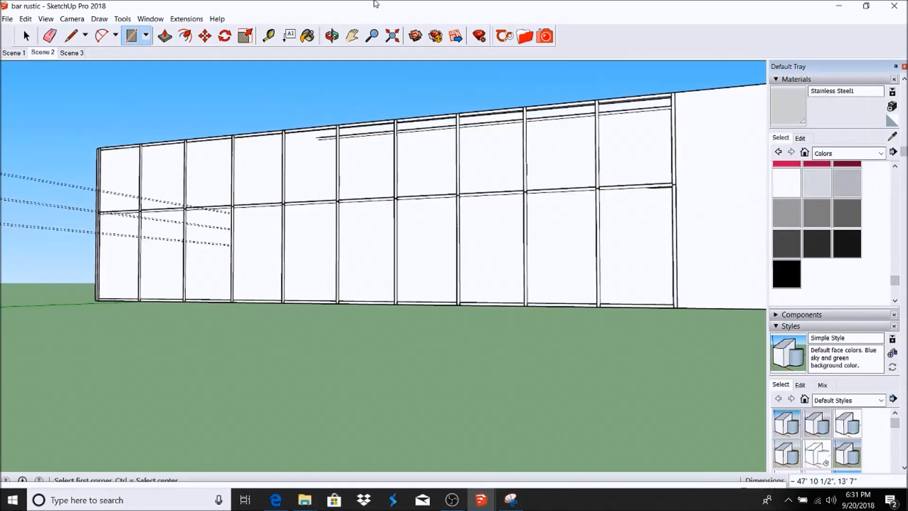
Step: Paint the new facade face with Thea's Transparent thin glass clear material
left_click(522, 37)
left_click(250, 261)
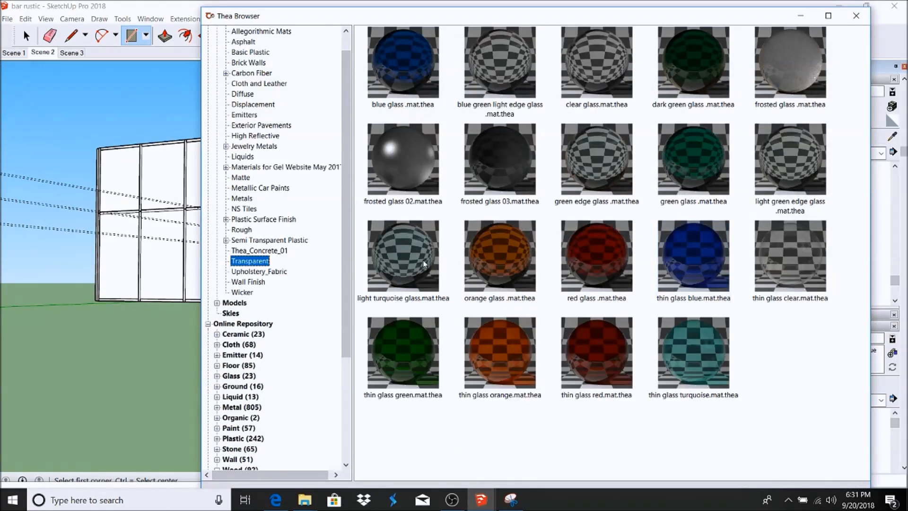
left_click(805, 233)
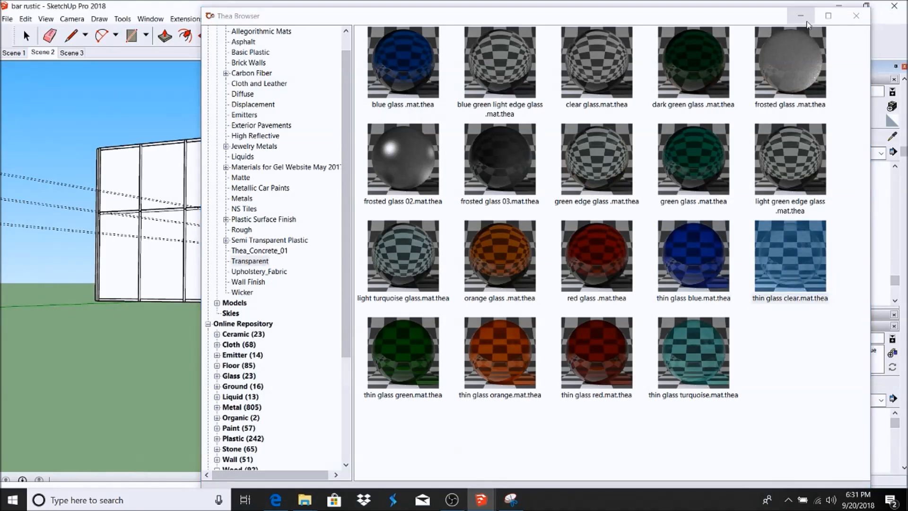
double_click(804, 233)
left_click(539, 142)
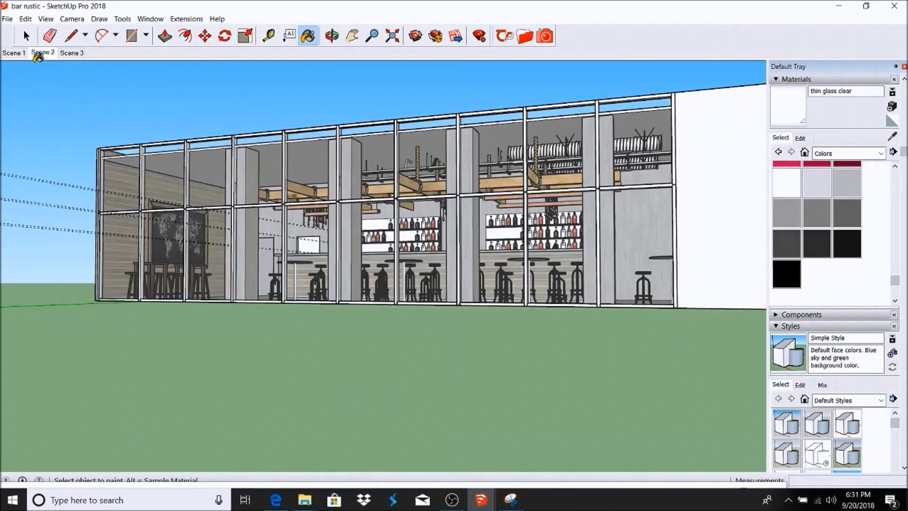
left_click(53, 53)
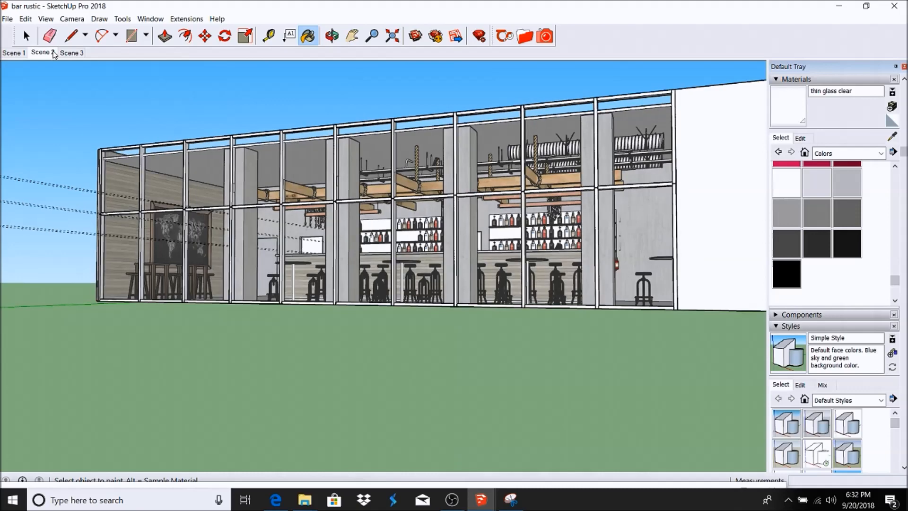